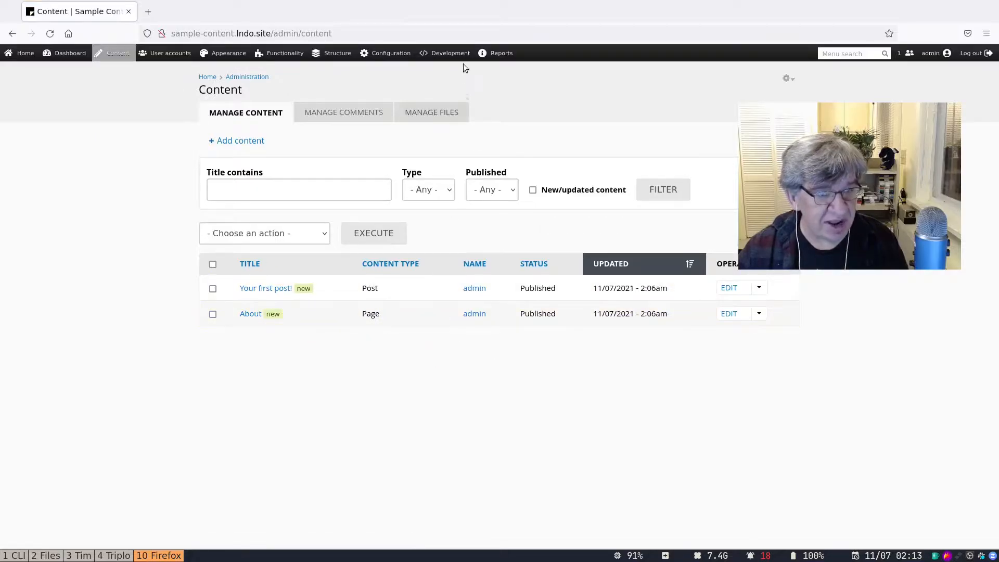
# View the admin content list with its two items, 'Your first post!' and About.
pyautogui.moveTo(451, 55)
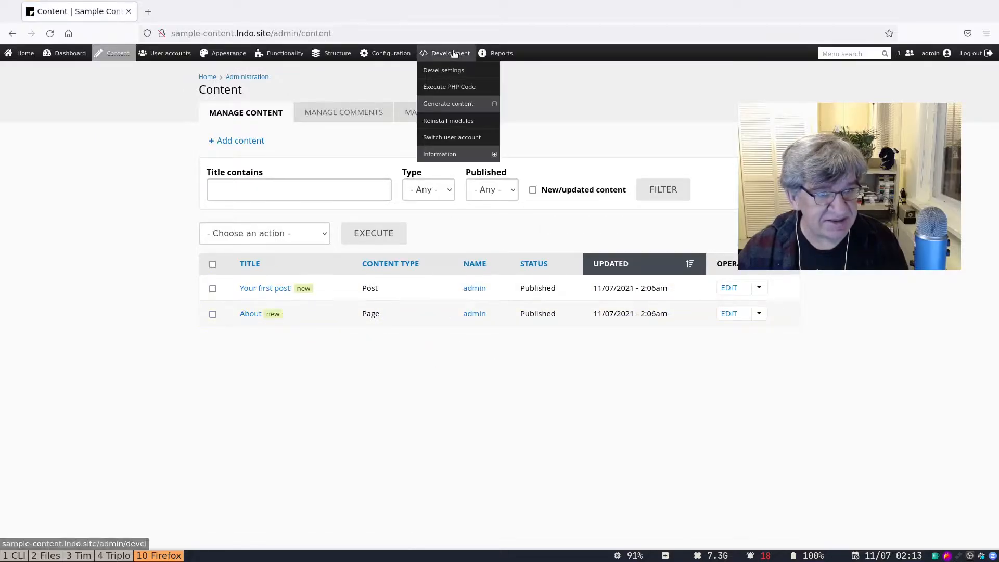
# Generate 25 Page/Post nodes with titles of at most 3 words, dated up to 1 week back.
pyautogui.click(451, 107)
pyautogui.moveTo(448, 53)
pyautogui.moveTo(447, 154)
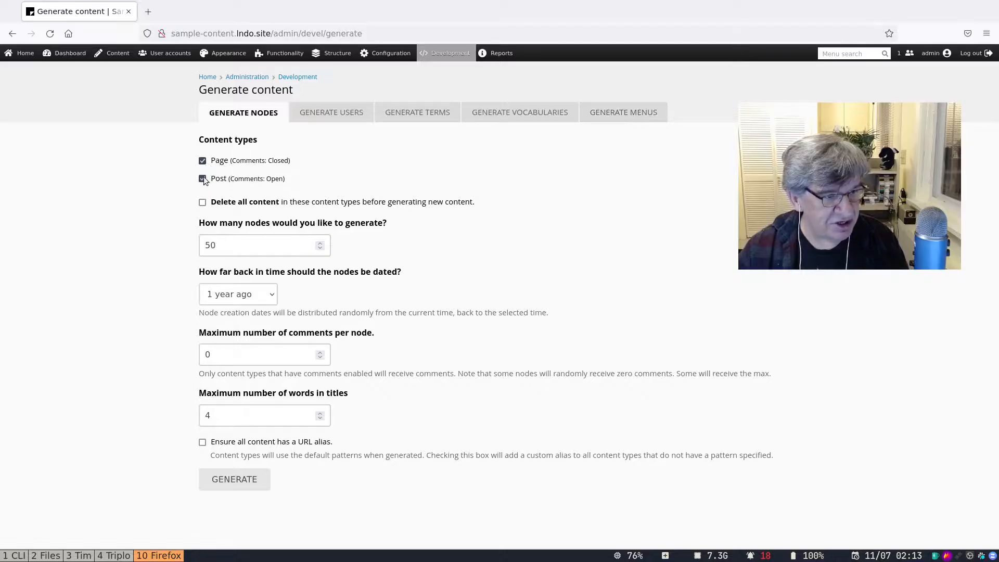
pyautogui.doubleClick(222, 245)
pyautogui.write('25')
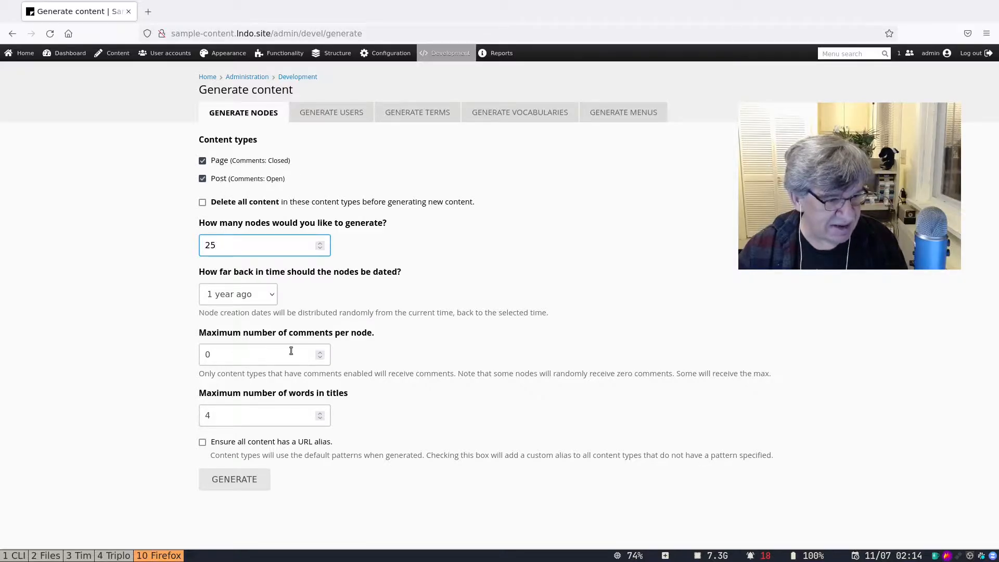
pyautogui.moveTo(210, 416); pyautogui.dragTo(162, 411)
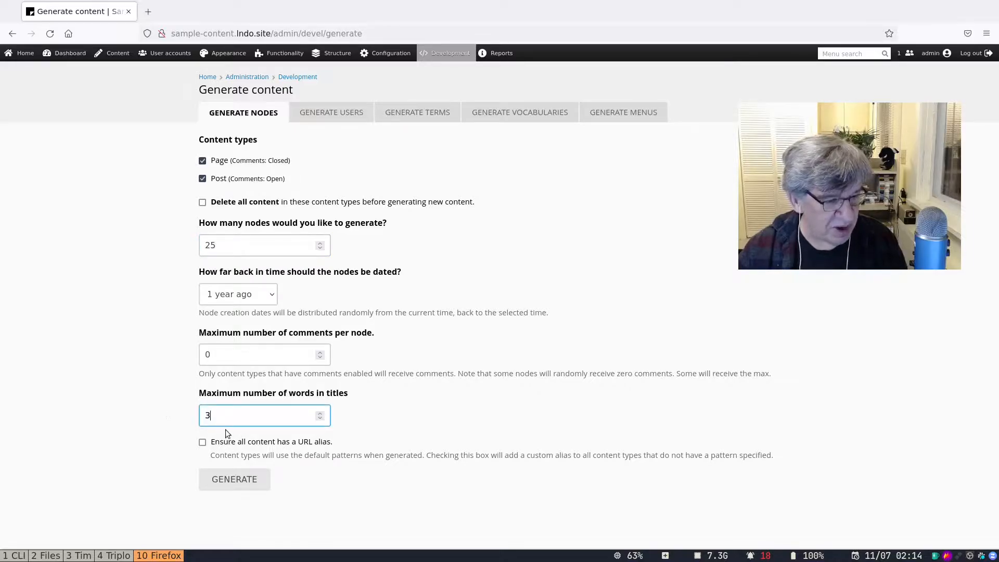
pyautogui.click(245, 298)
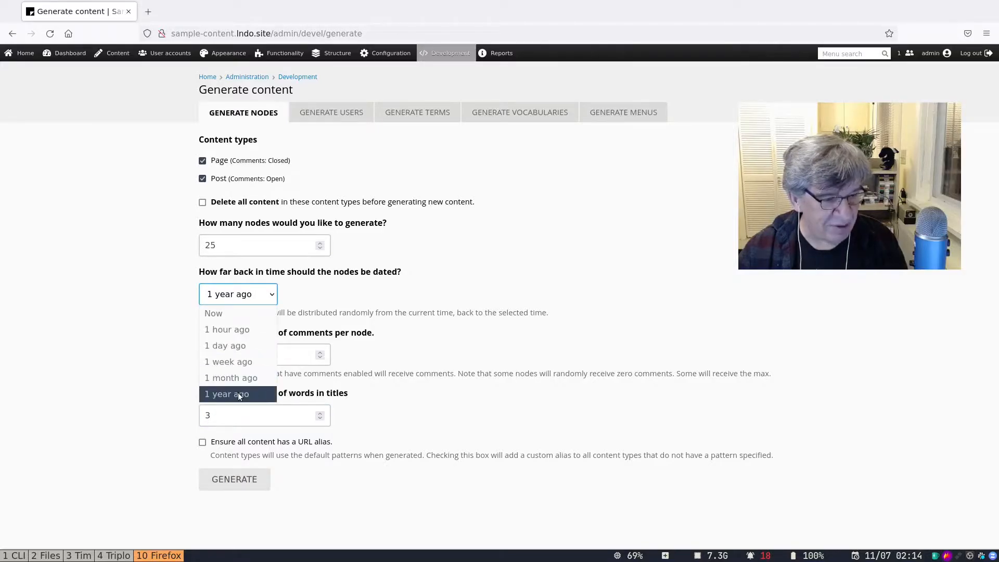
pyautogui.click(237, 361)
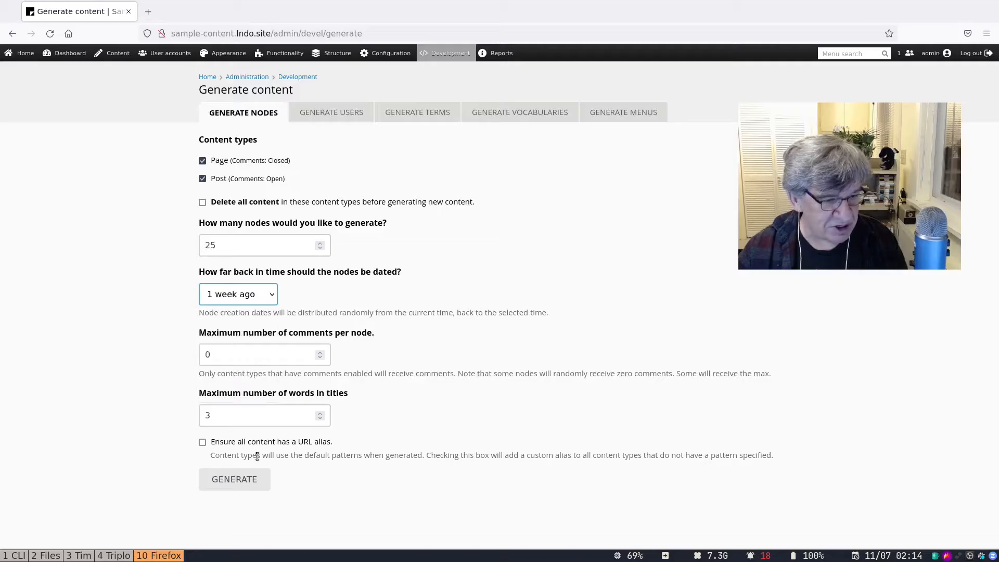
pyautogui.click(236, 479)
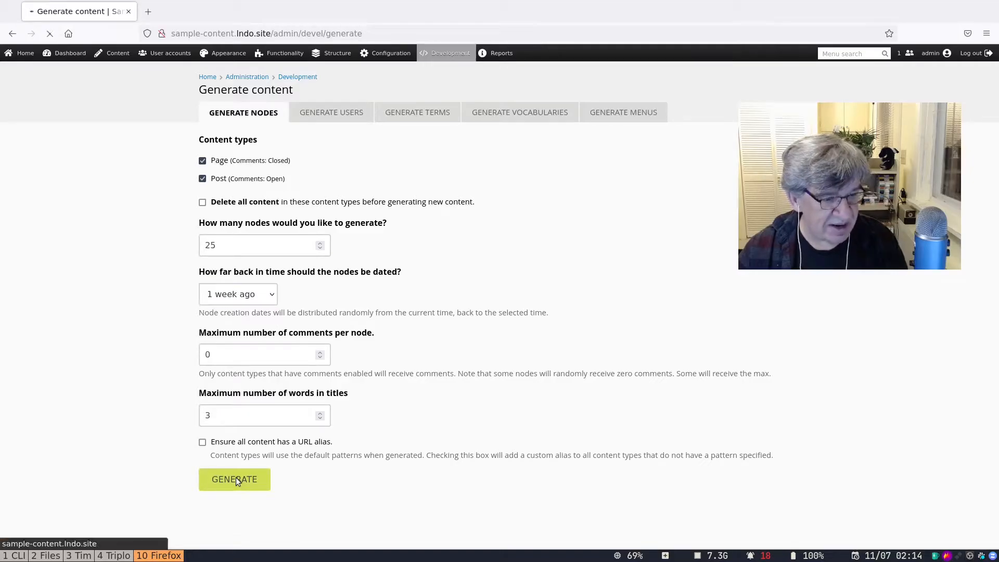
# Review the generated posts and pages in the admin content list.
pyautogui.click(115, 55)
pyautogui.scroll(-2, 345, 319)
pyautogui.scroll(-5, 344, 319)
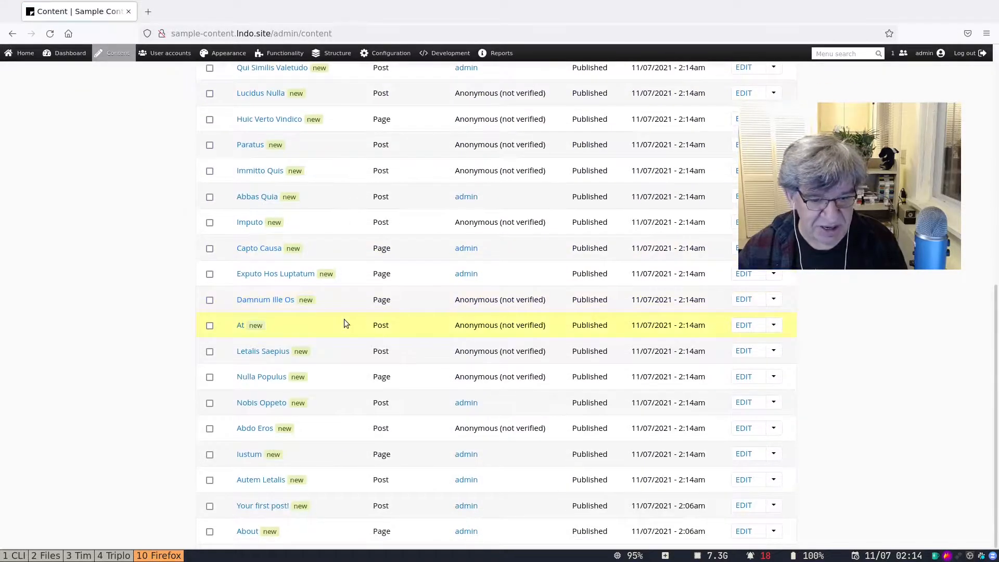
pyautogui.scroll(8, 344, 319)
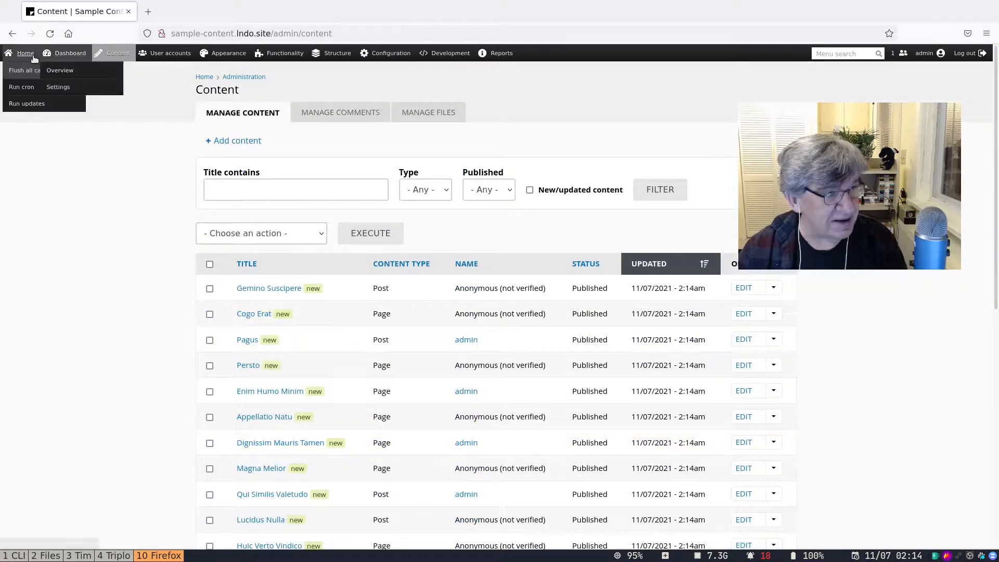
# Browse the front page and open the Gemino Suscipere post.
pyautogui.click(34, 59)
pyautogui.scroll(-6, 355, 338)
pyautogui.scroll(-13, 356, 340)
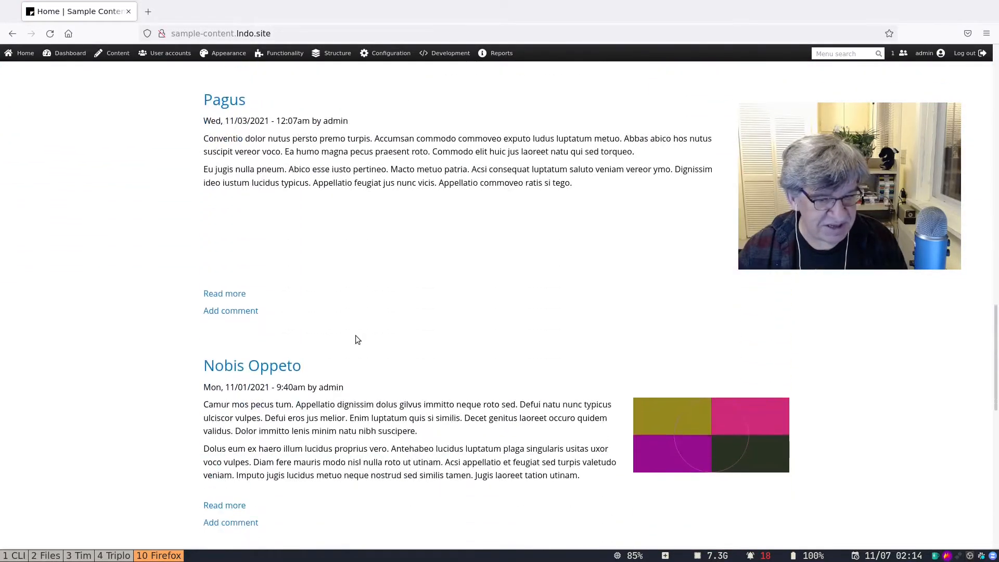
pyautogui.scroll(-9, 356, 339)
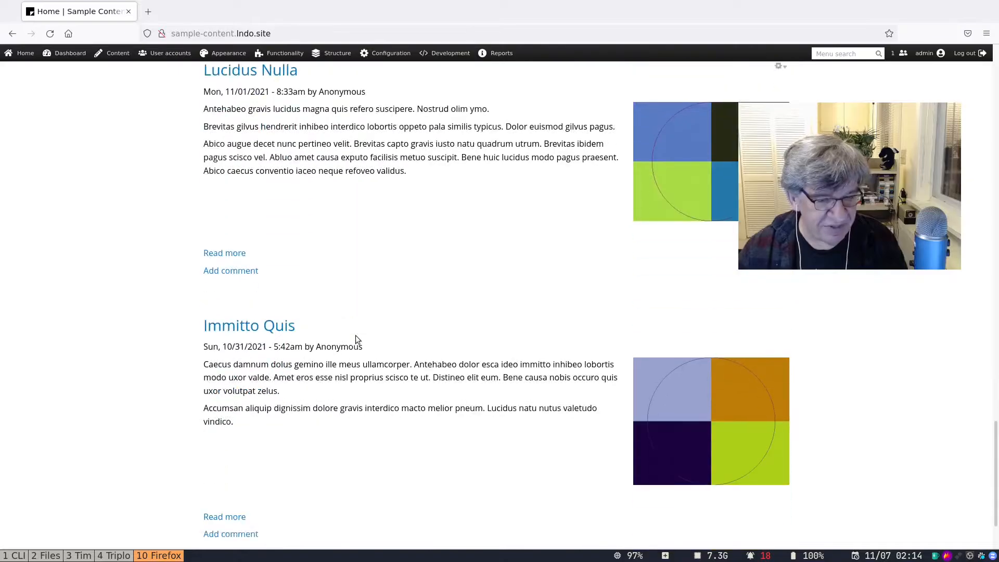
pyautogui.scroll(-2, 357, 339)
pyautogui.scroll(9, 358, 339)
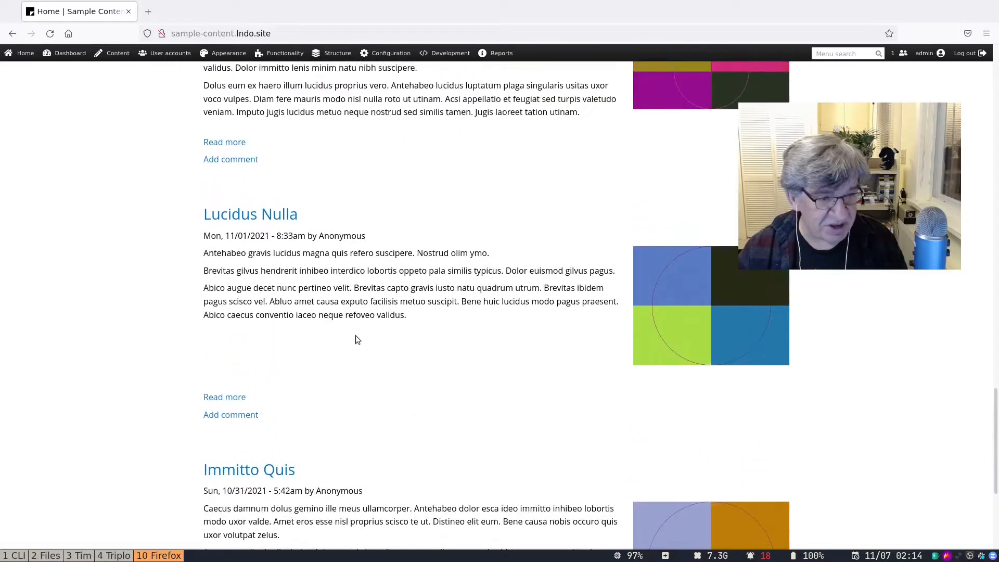
pyautogui.scroll(10, 357, 336)
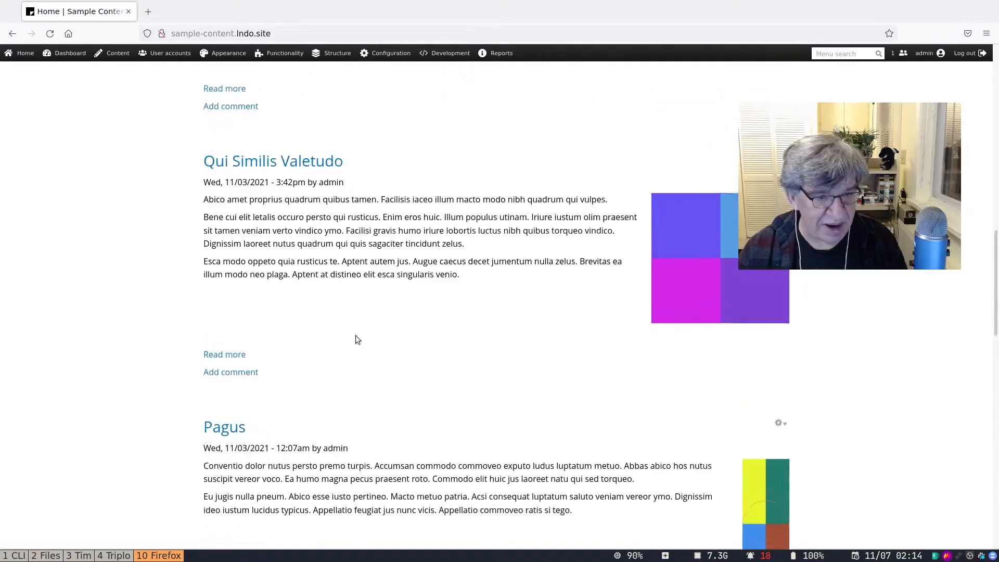
pyautogui.scroll(10, 293, 353)
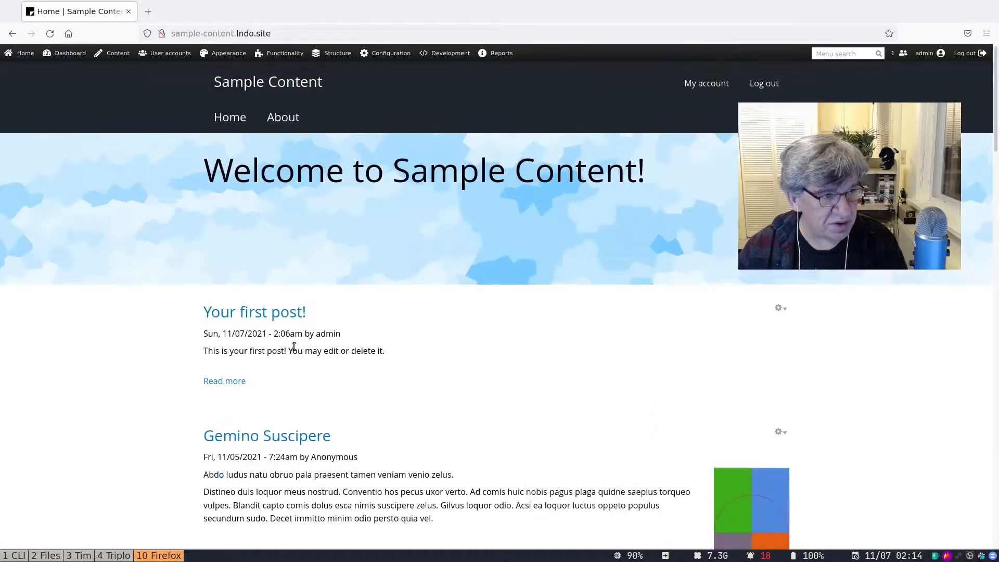
pyautogui.scroll(-4, 293, 346)
pyautogui.scroll(4, 286, 381)
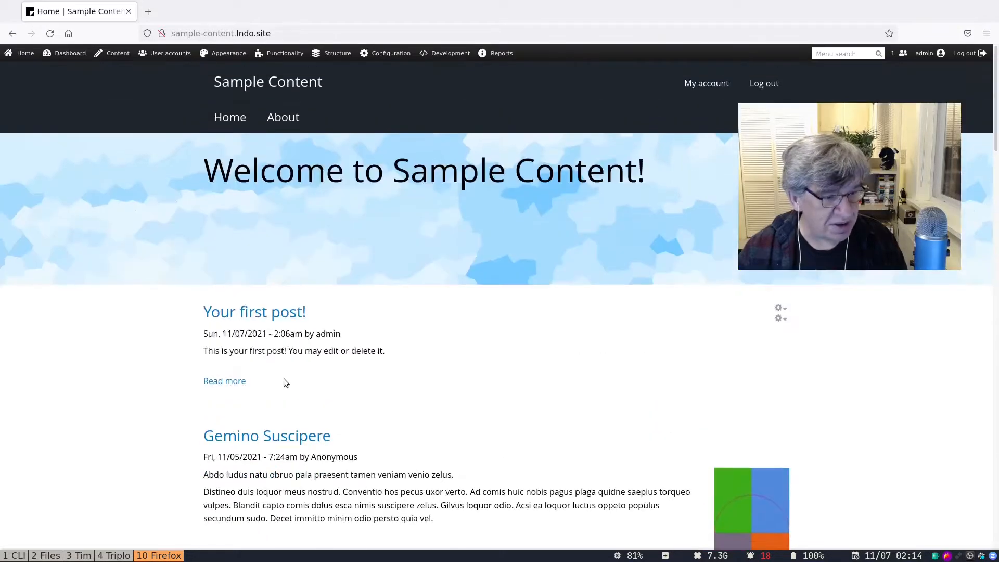
pyautogui.scroll(-2, 286, 338)
pyautogui.click(266, 257)
pyautogui.scroll(-10, 563, 358)
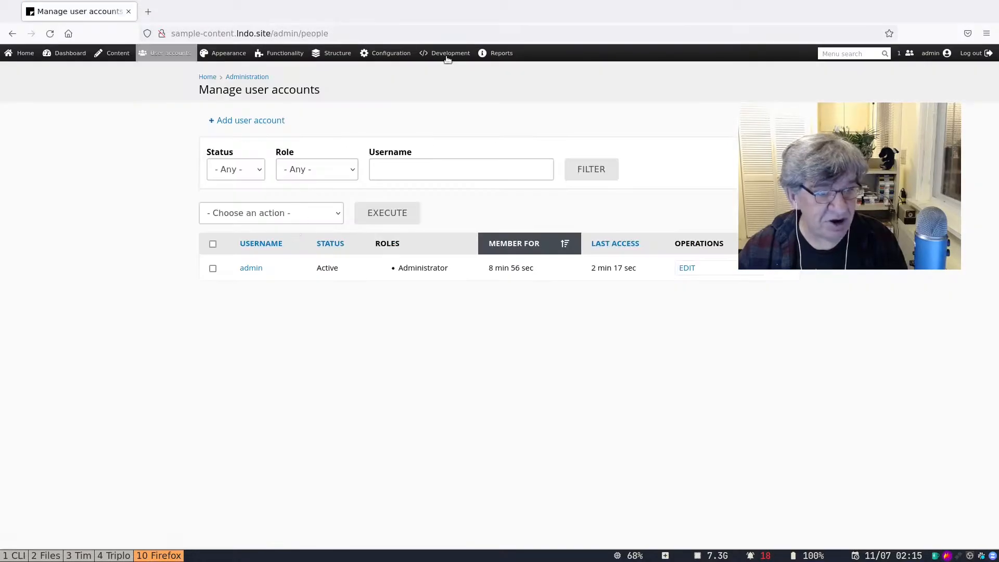
# Generate 10 new user accounts.
pyautogui.moveTo(459, 56)
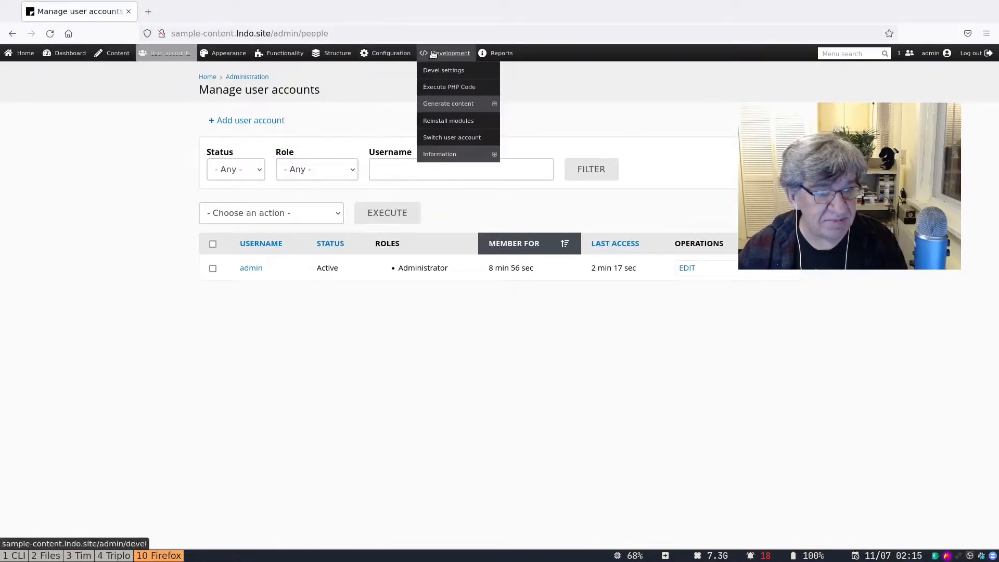
pyautogui.click(432, 104)
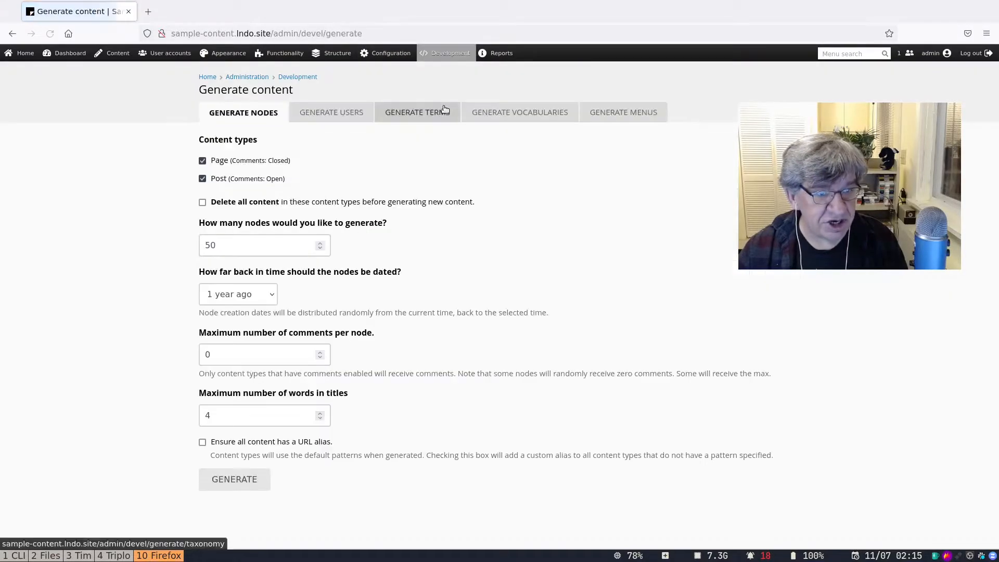
pyautogui.click(341, 113)
pyautogui.moveTo(263, 173); pyautogui.dragTo(147, 154)
pyautogui.write('10')
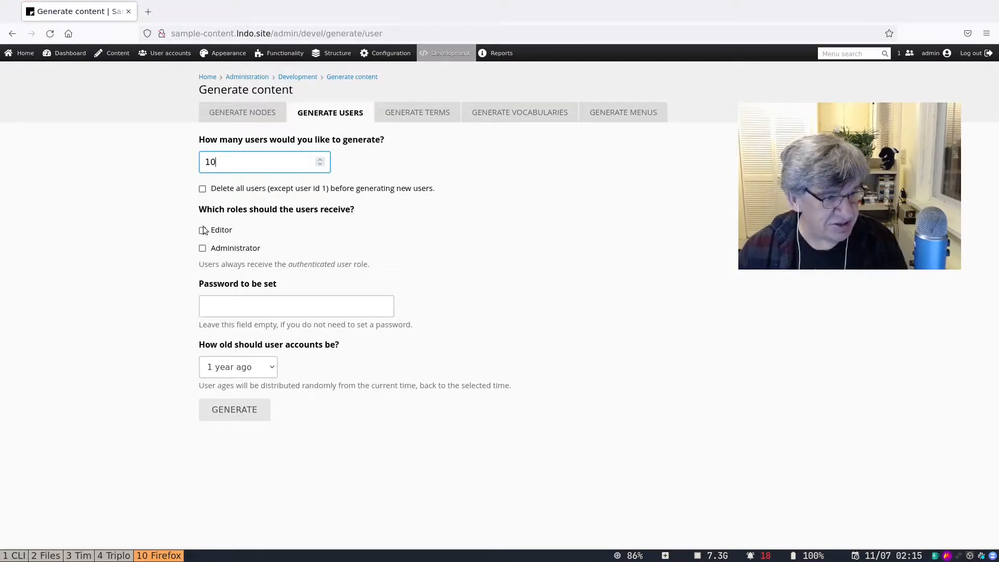
pyautogui.click(237, 413)
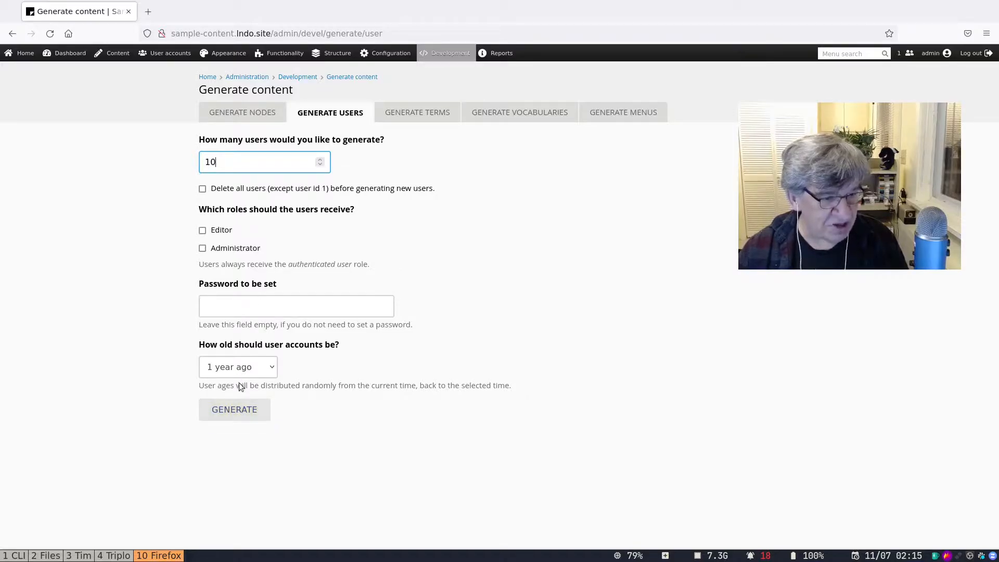
pyautogui.click(237, 410)
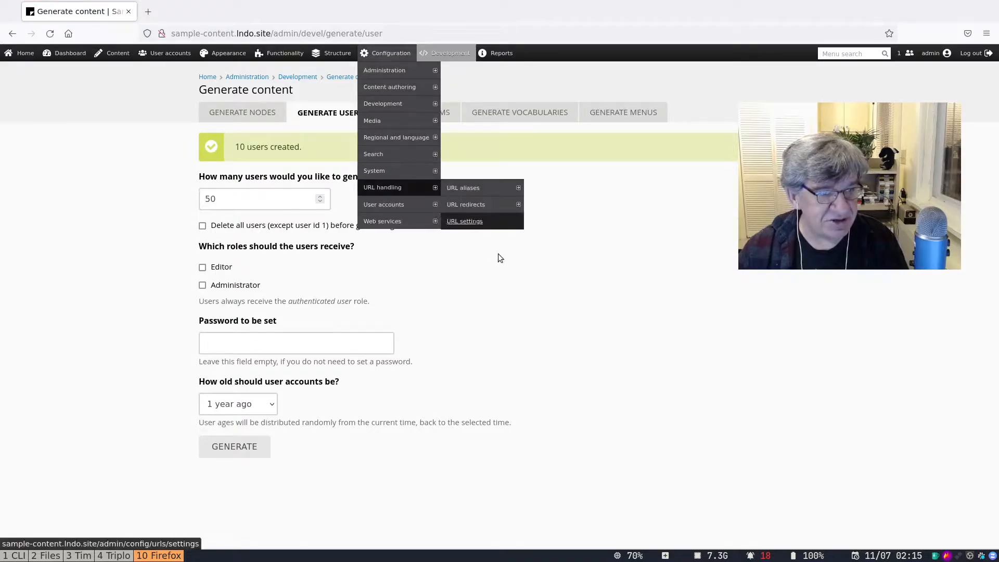
# Generate 15 Tags vocabulary terms with names up to 6 characters.
pyautogui.click(432, 115)
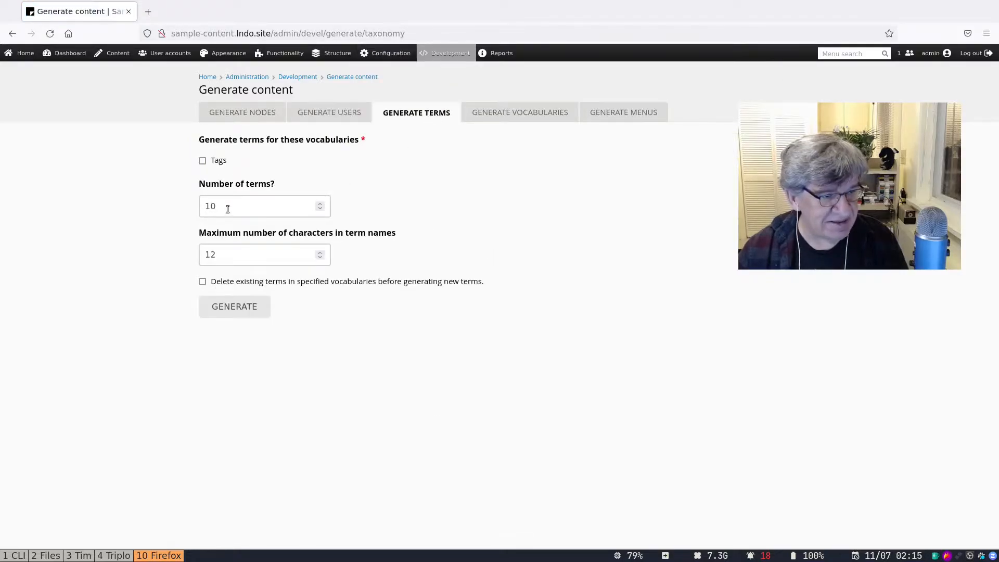
pyautogui.click(231, 209)
pyautogui.press('Tab')
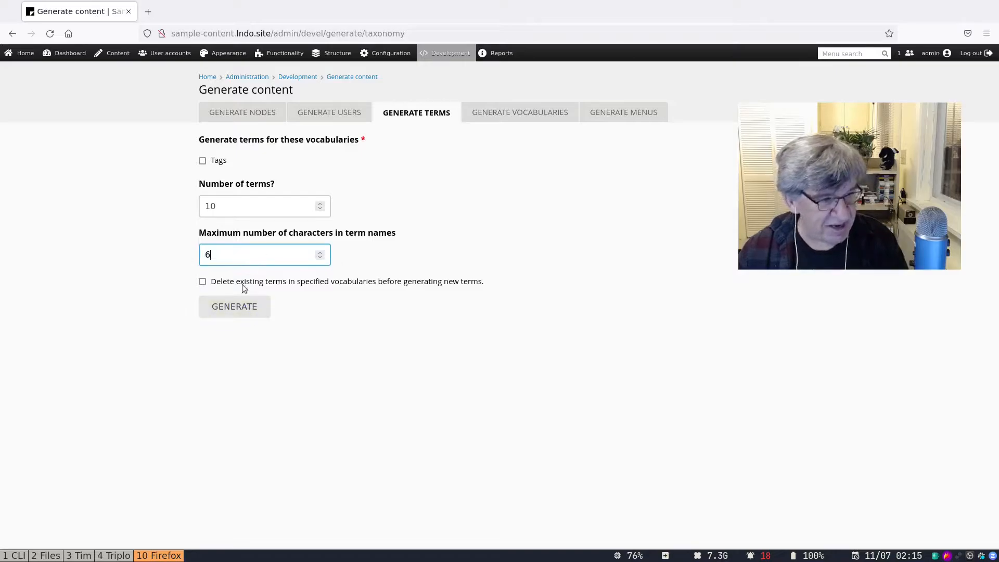
pyautogui.doubleClick(301, 207)
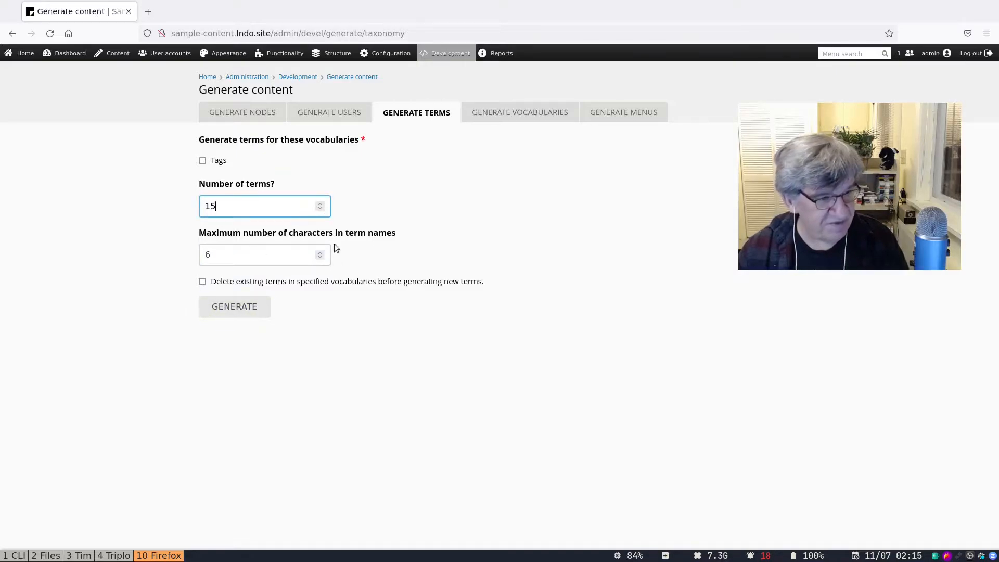
pyautogui.click(203, 161)
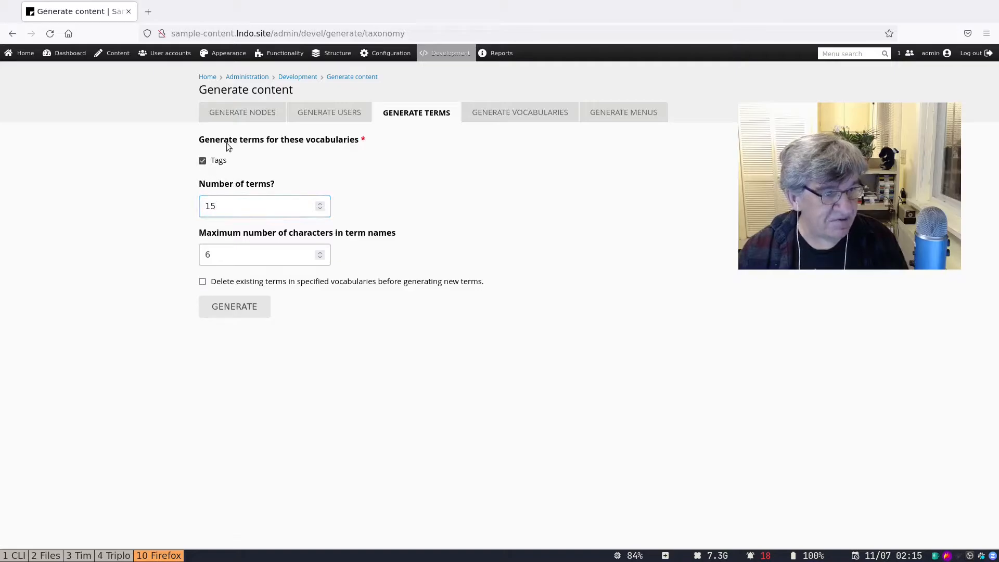
pyautogui.click(233, 307)
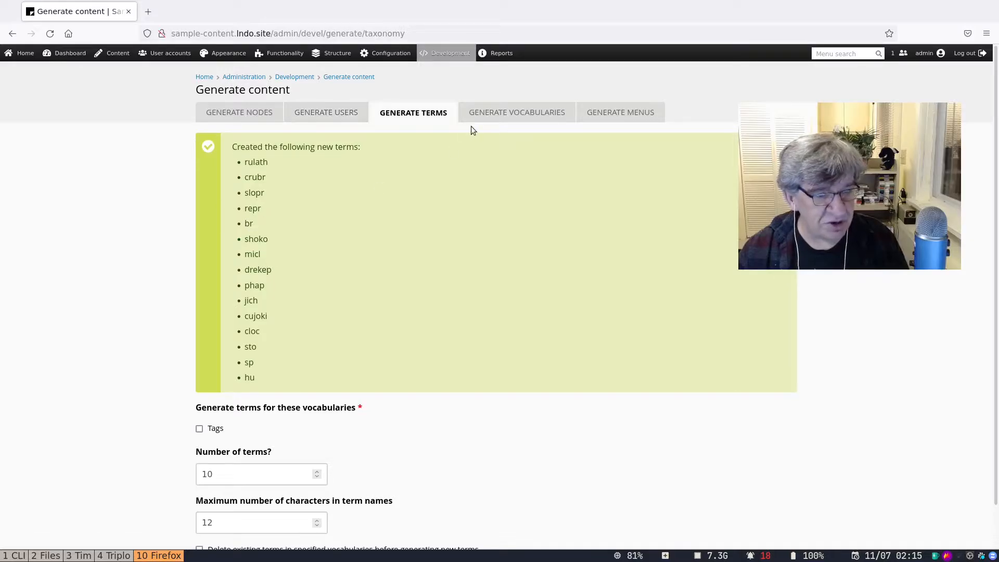
# Delete existing content and generate 25 new nodes with up to 4 comments each.
pyautogui.click(264, 117)
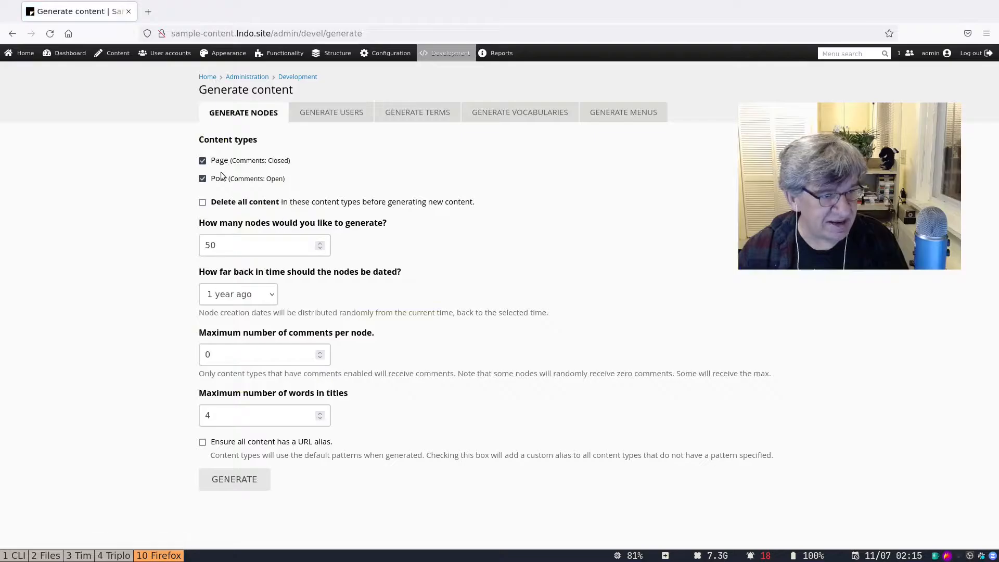
pyautogui.click(203, 204)
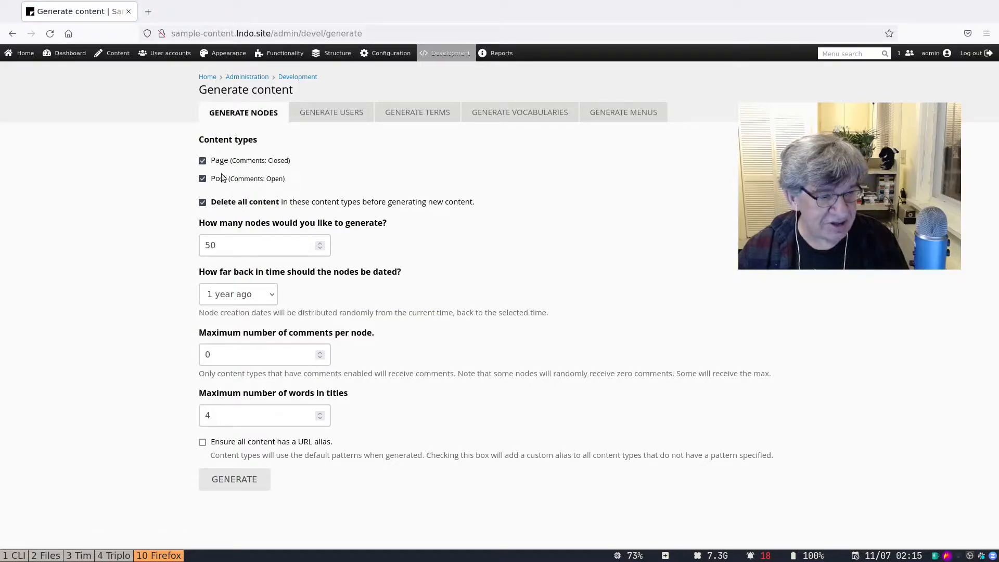
pyautogui.moveTo(223, 249); pyautogui.dragTo(184, 242)
pyautogui.write('25')
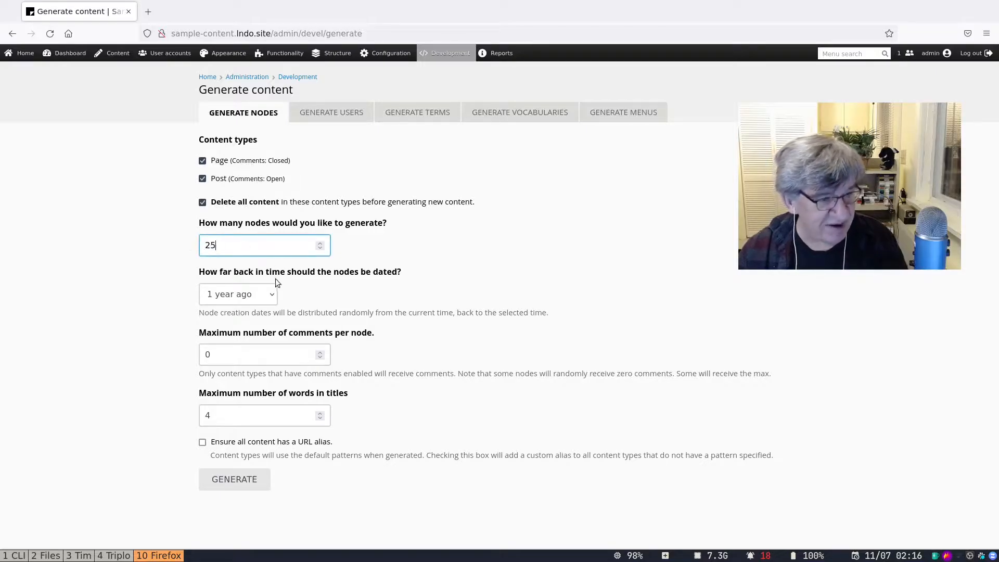
pyautogui.moveTo(221, 355); pyautogui.dragTo(186, 354)
pyautogui.write('4')
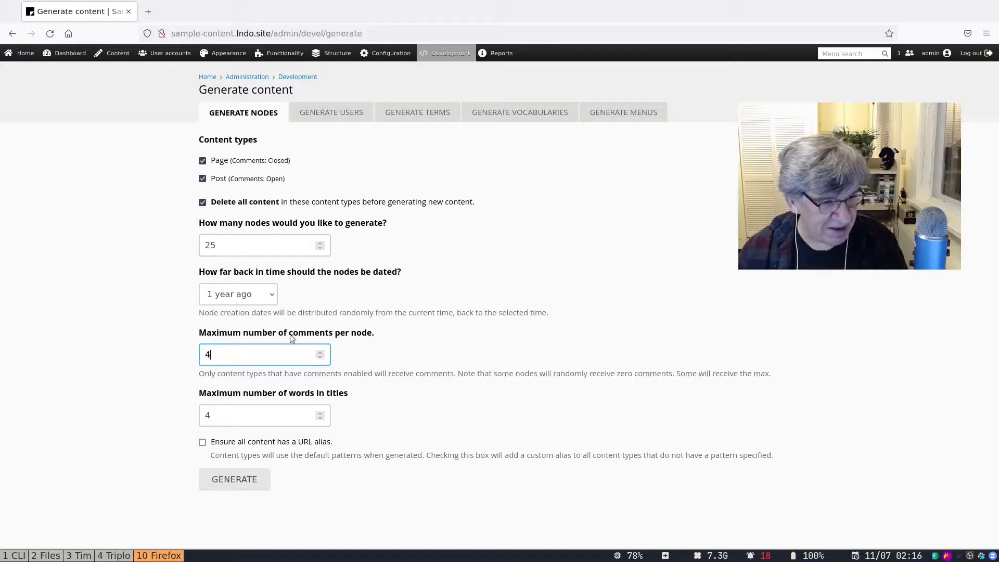
pyautogui.click(236, 479)
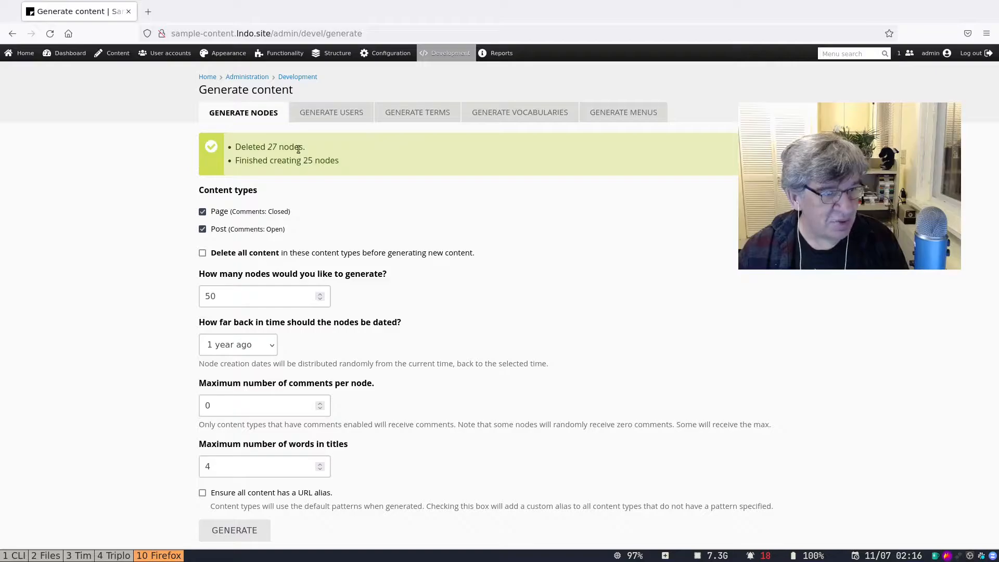
# Browse the regenerated content list and the comments list, then return to the front page.
pyautogui.click(118, 55)
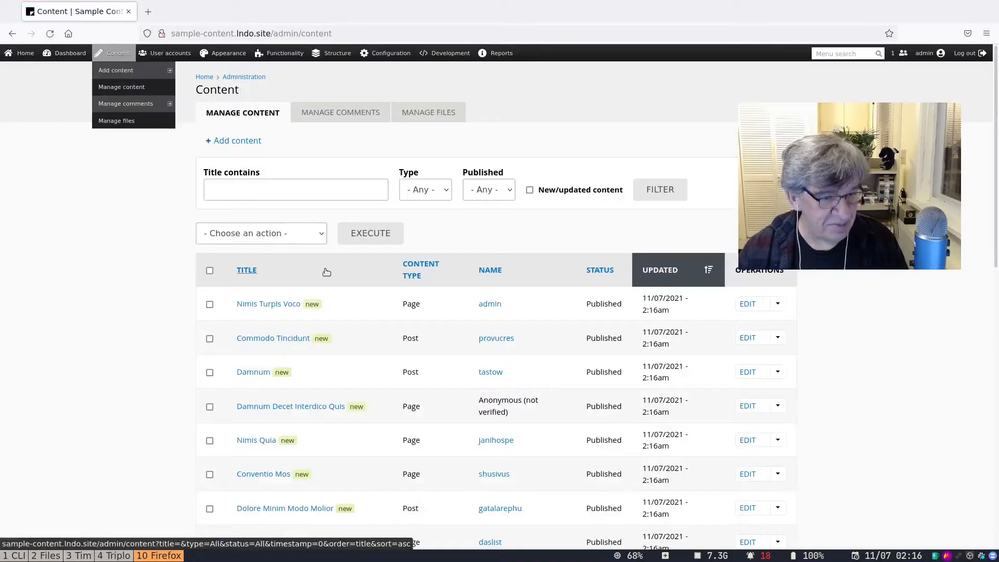
pyautogui.scroll(-5, 327, 270)
pyautogui.scroll(-3, 326, 270)
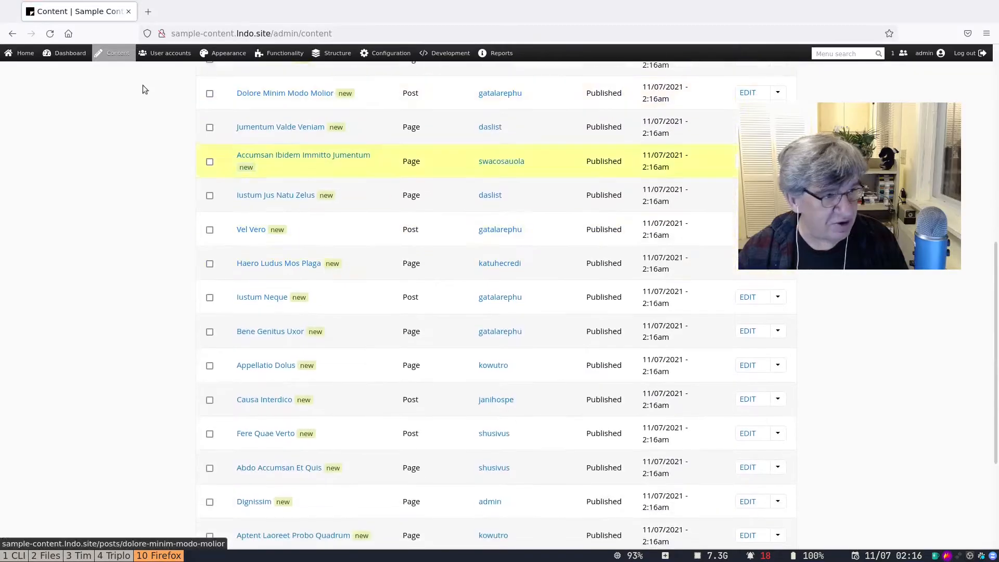
pyautogui.moveTo(114, 54)
pyautogui.moveTo(123, 104)
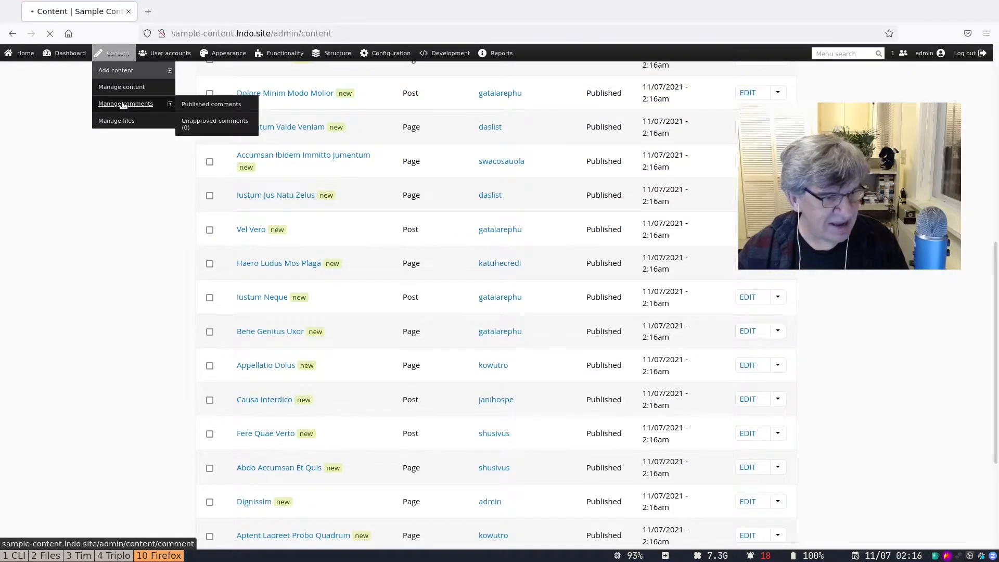
pyautogui.scroll(-5, 285, 364)
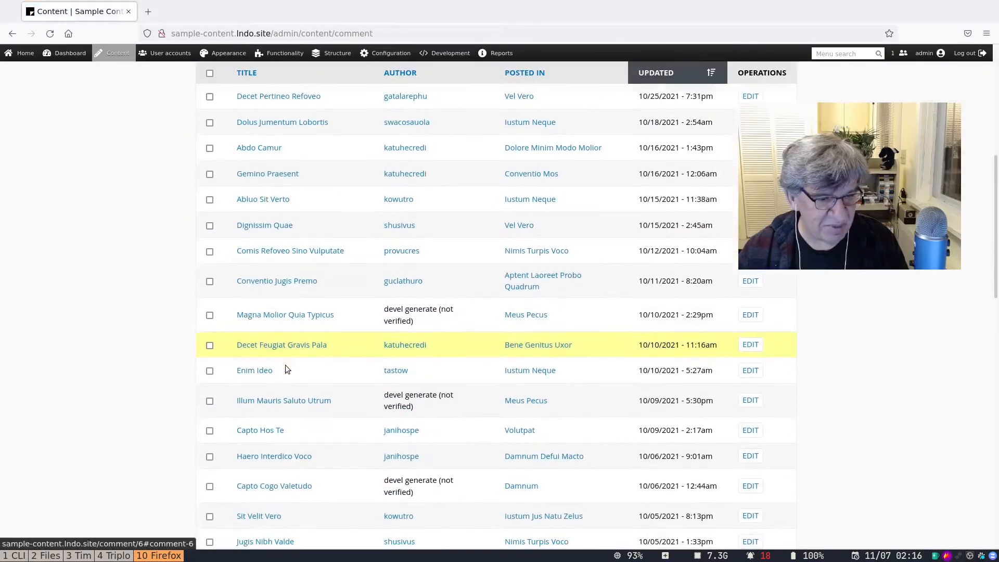
pyautogui.scroll(-14, 285, 364)
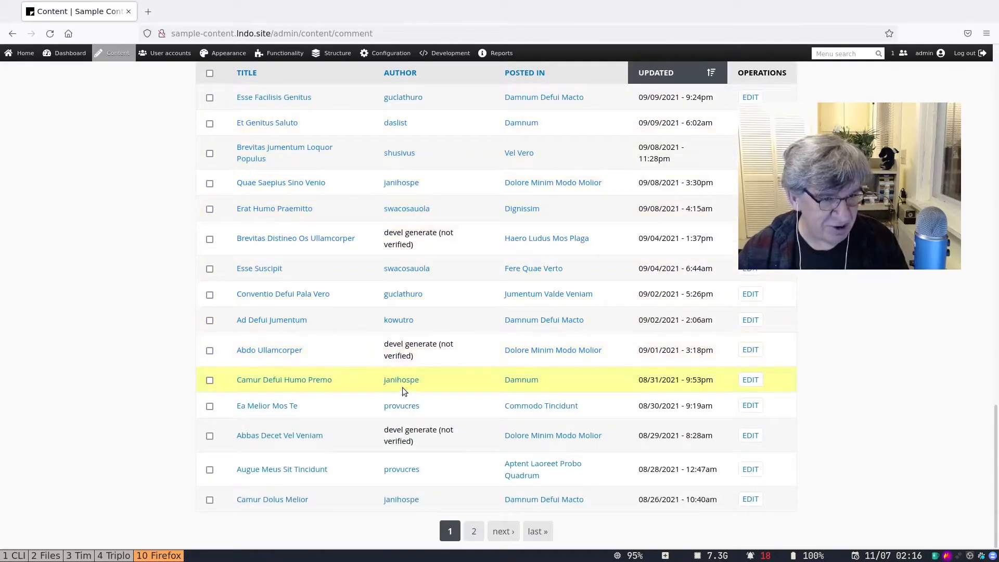
pyautogui.scroll(3, 402, 387)
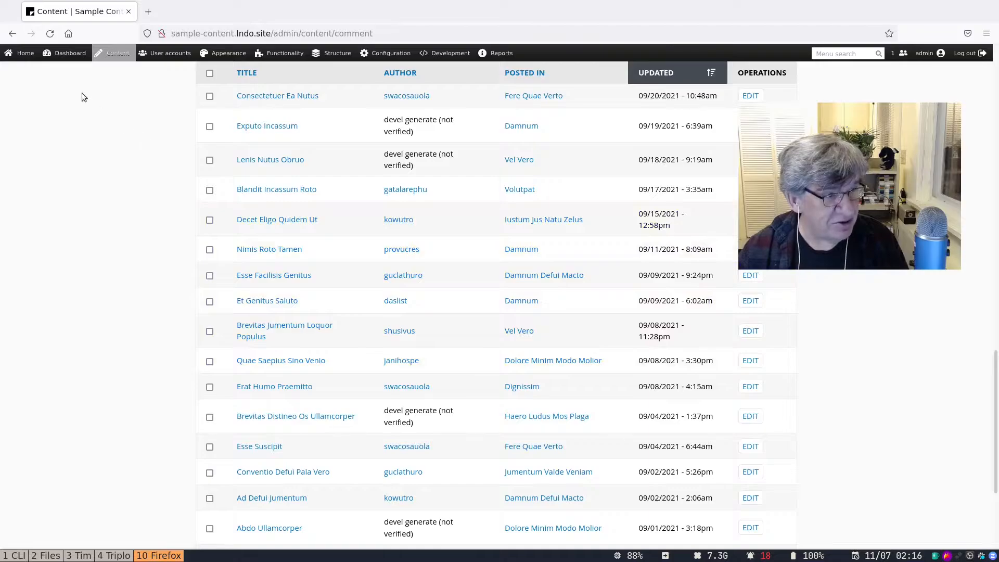
pyautogui.click(34, 63)
# Scroll the front page and read the Commodo Tincidunt post.
pyautogui.scroll(-6, 390, 293)
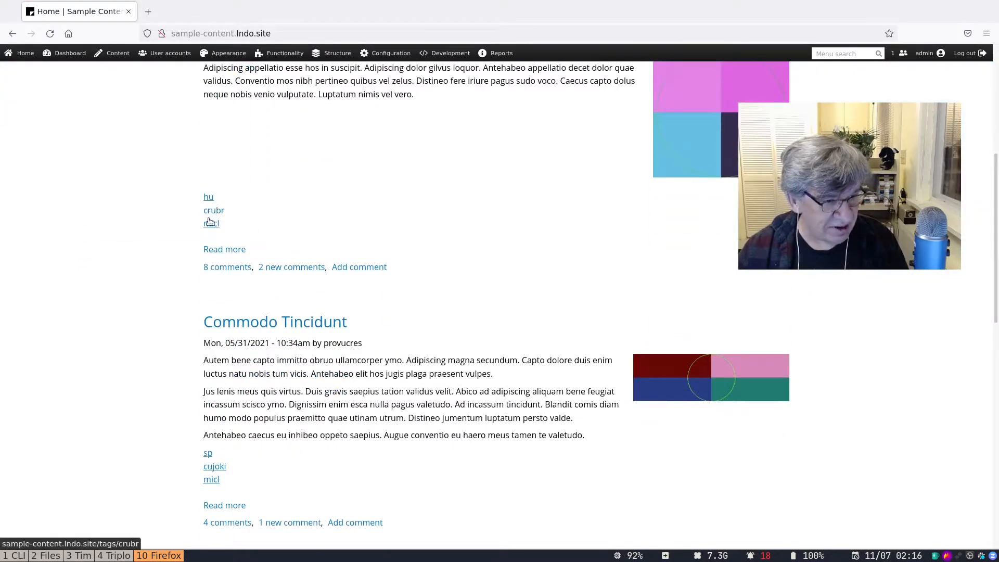
pyautogui.scroll(-5, 291, 367)
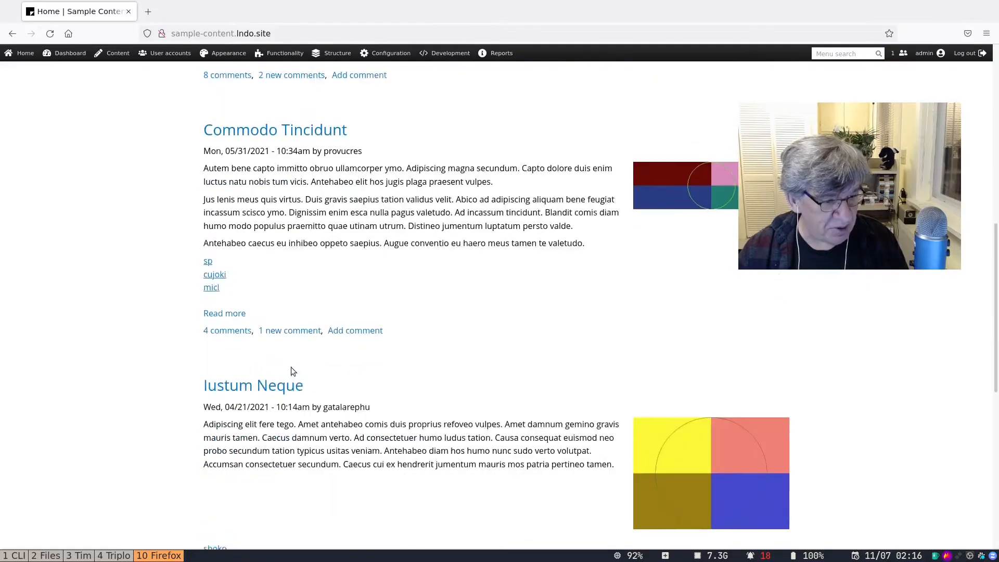
pyautogui.scroll(2, 350, 144)
pyautogui.click(295, 146)
pyautogui.scroll(-3, 379, 249)
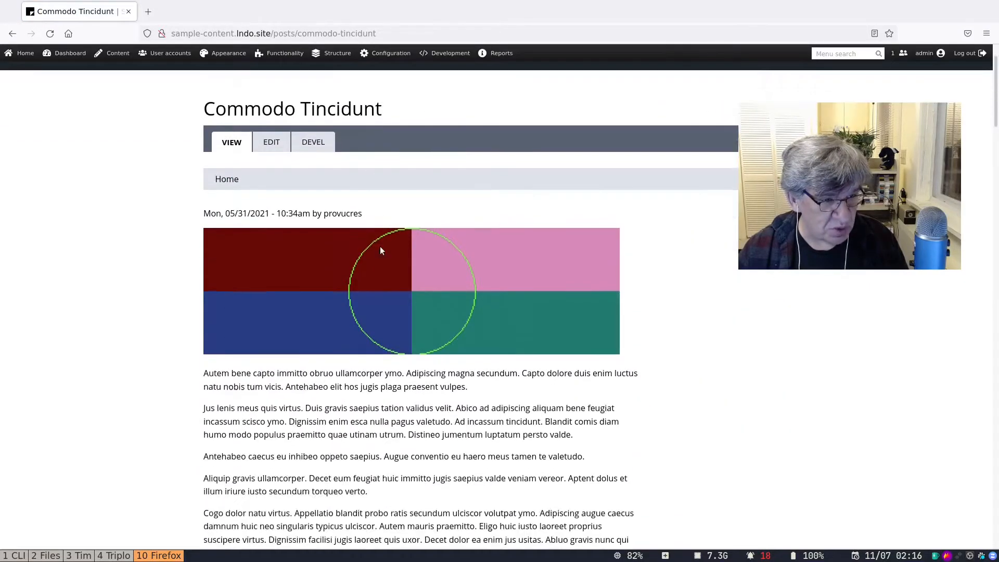
pyautogui.scroll(-9, 380, 248)
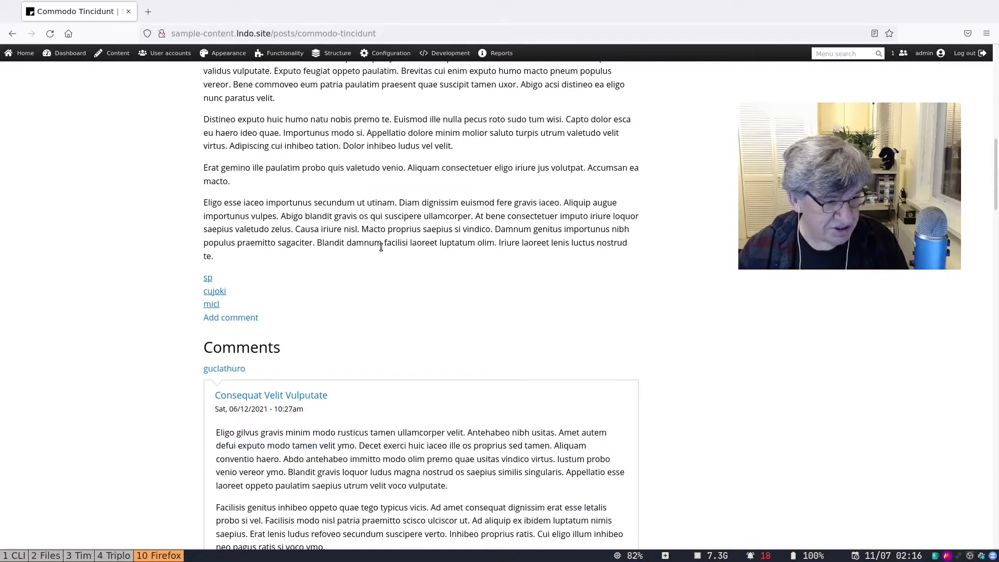
pyautogui.scroll(-13, 389, 285)
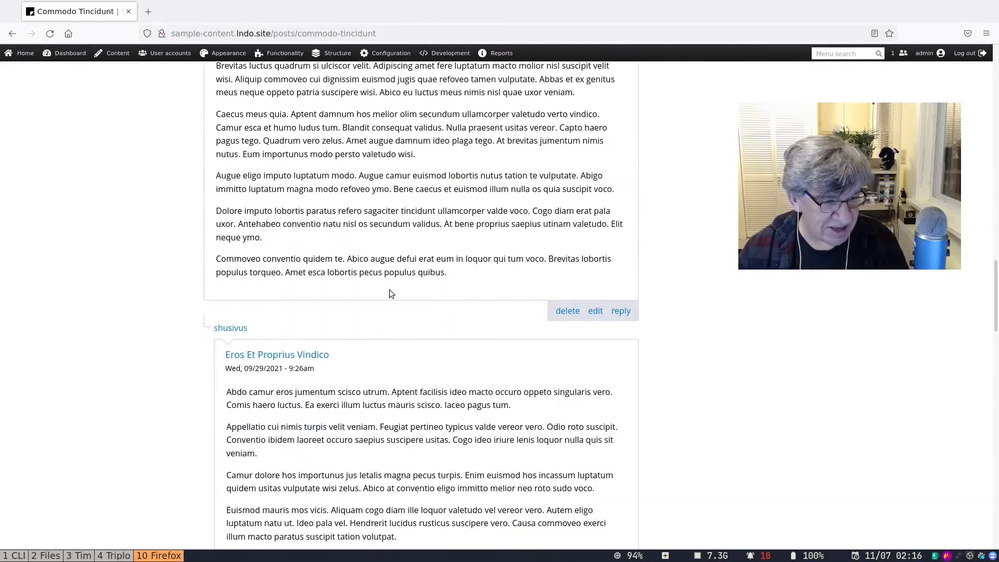
pyautogui.scroll(15, 389, 289)
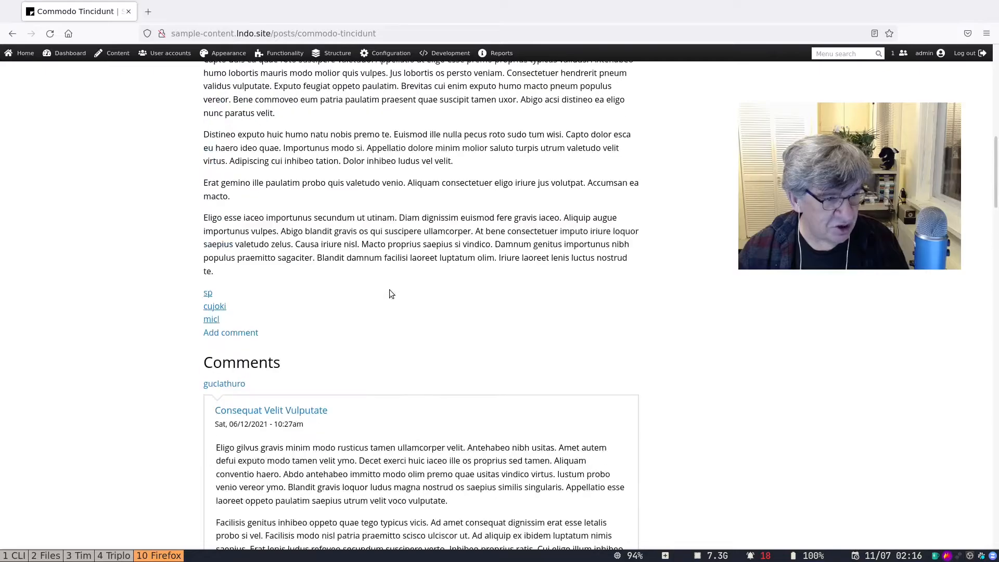
# View the cujoki and micl tag pages, then go to User accounts.
pyautogui.click(213, 351)
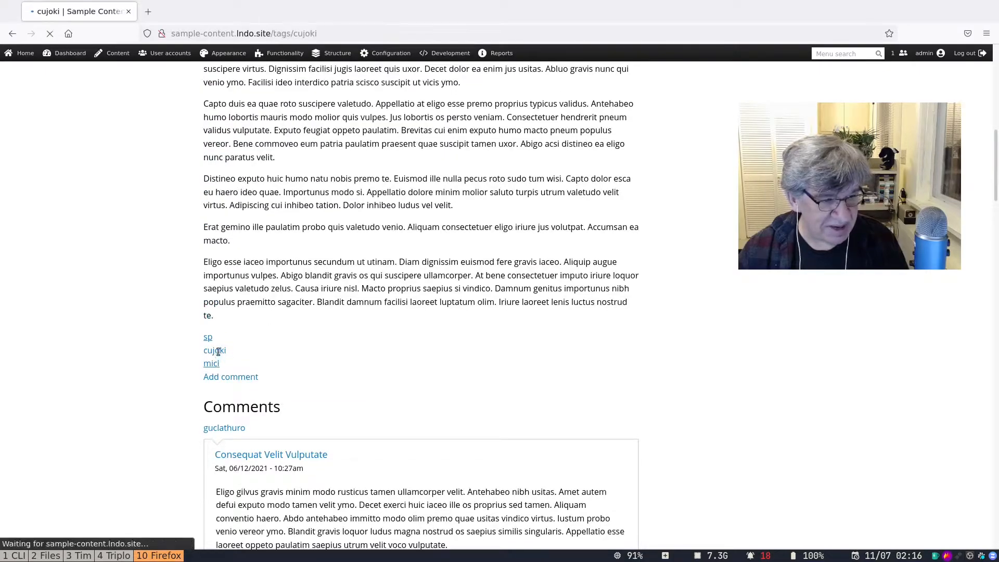
pyautogui.scroll(-2, 374, 376)
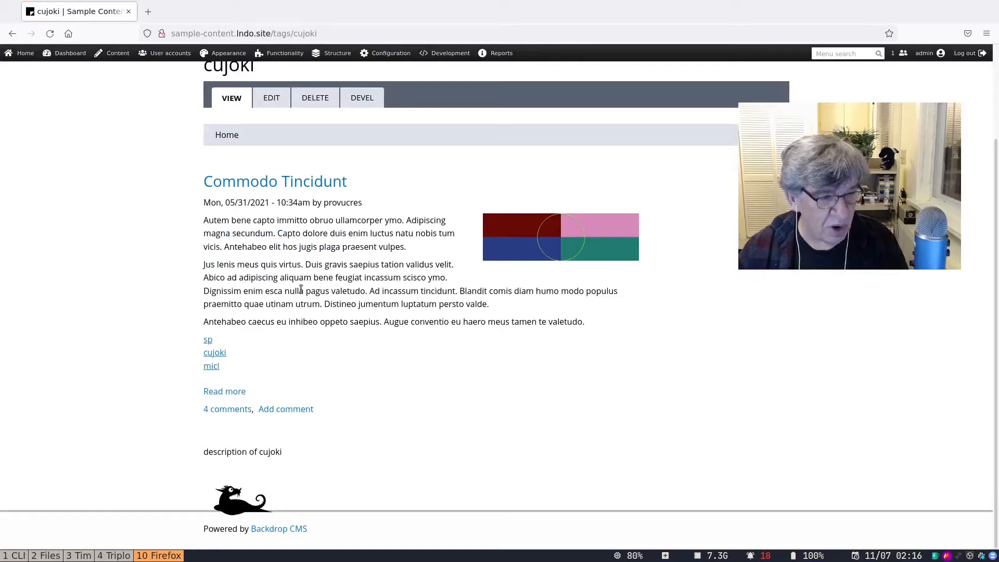
pyautogui.click(213, 366)
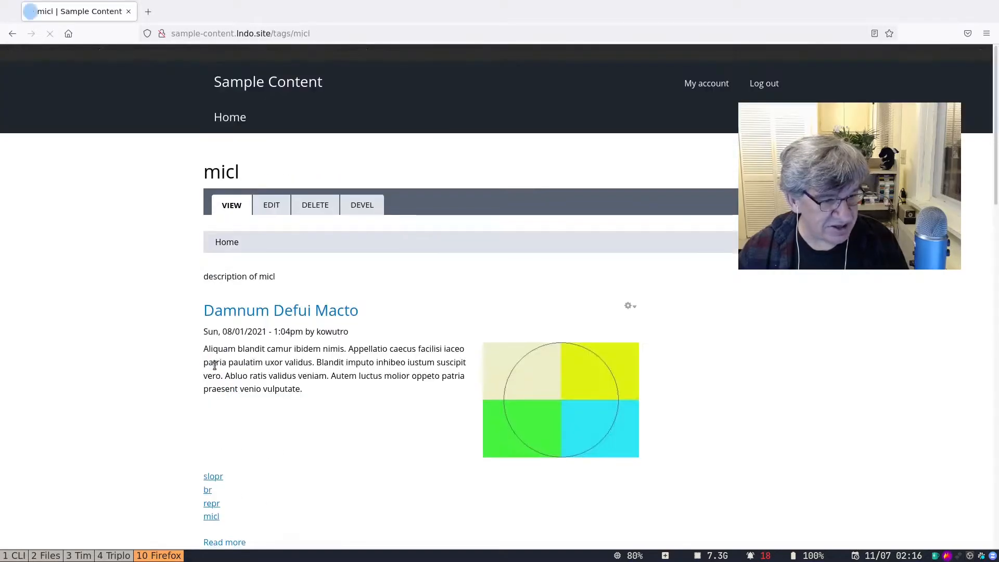
pyautogui.scroll(-9, 275, 364)
pyautogui.scroll(-4, 275, 362)
pyautogui.scroll(11, 274, 359)
pyautogui.scroll(8, 274, 355)
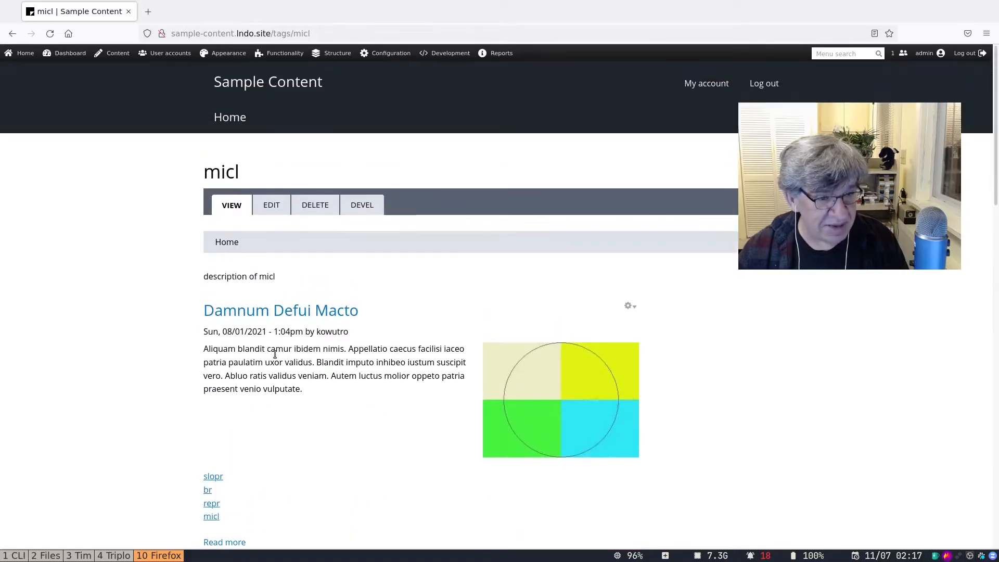
pyautogui.moveTo(427, 52)
pyautogui.click(167, 52)
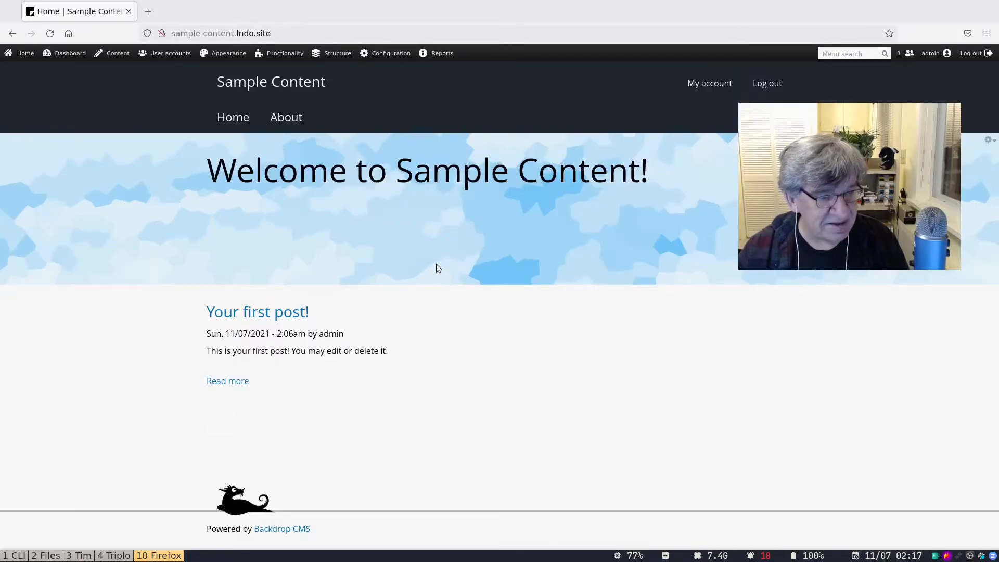
# Filter the modules list by 'sa' and enable the Sample Animal Content module.
pyautogui.click(116, 52)
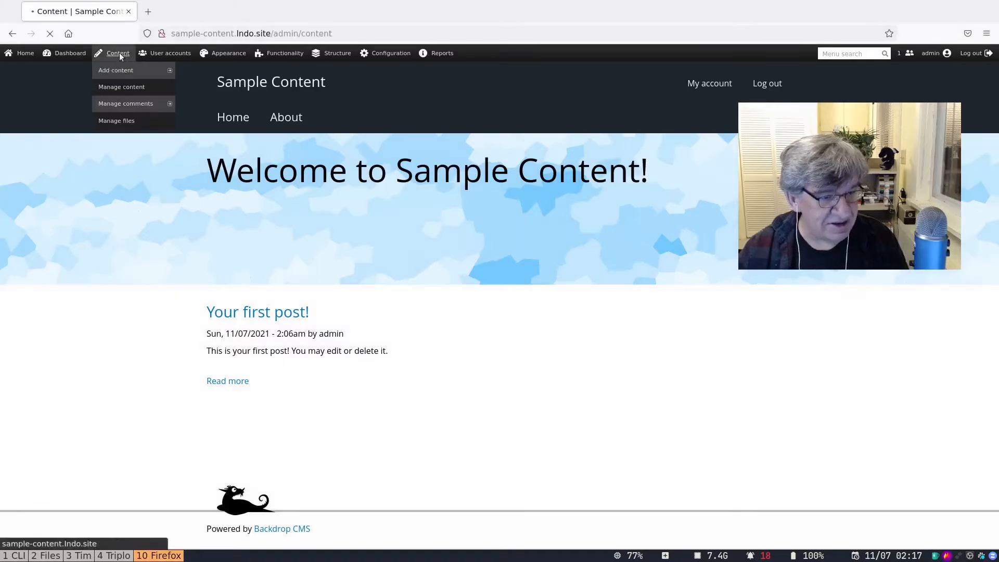
pyautogui.moveTo(236, 58)
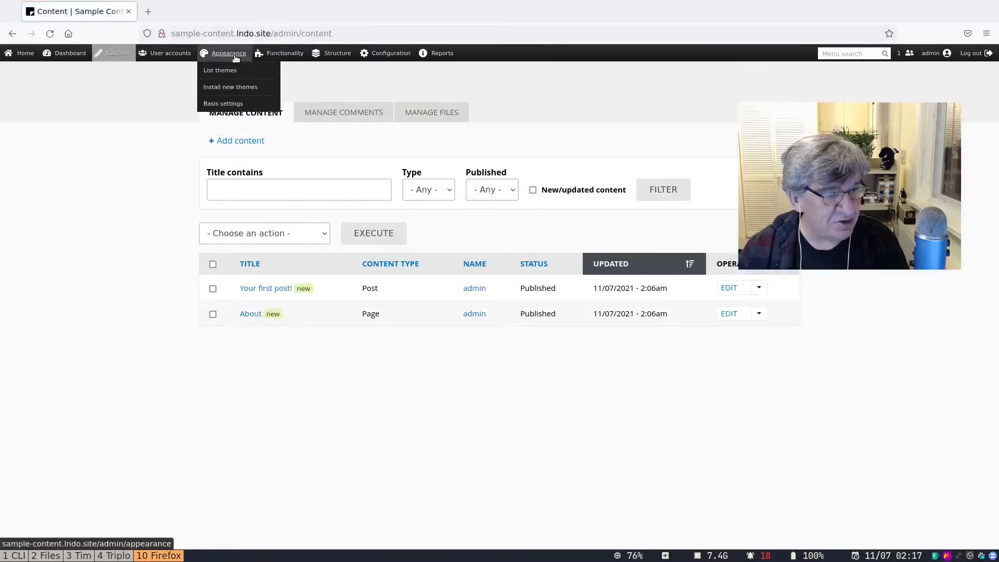
pyautogui.moveTo(343, 56)
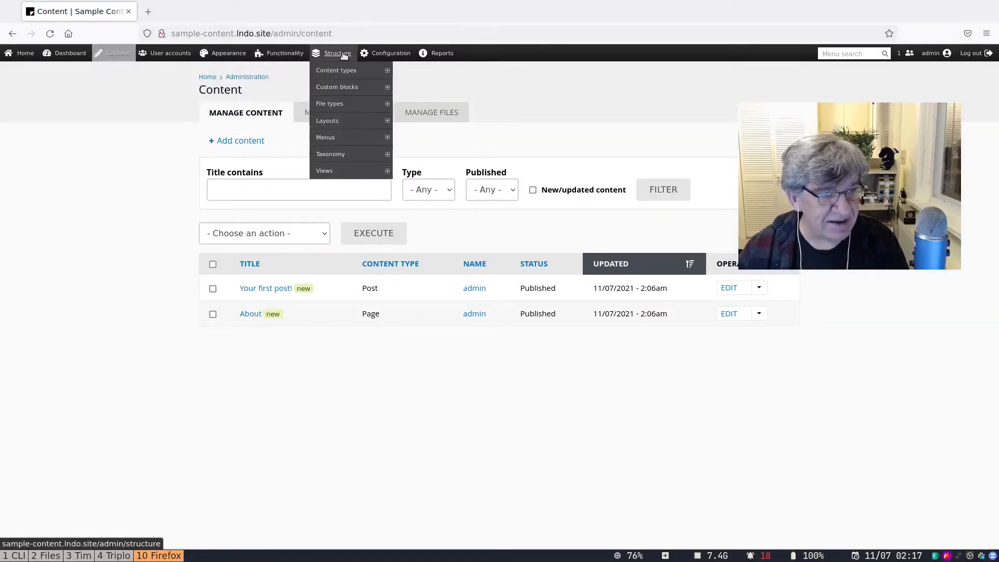
pyautogui.moveTo(294, 54)
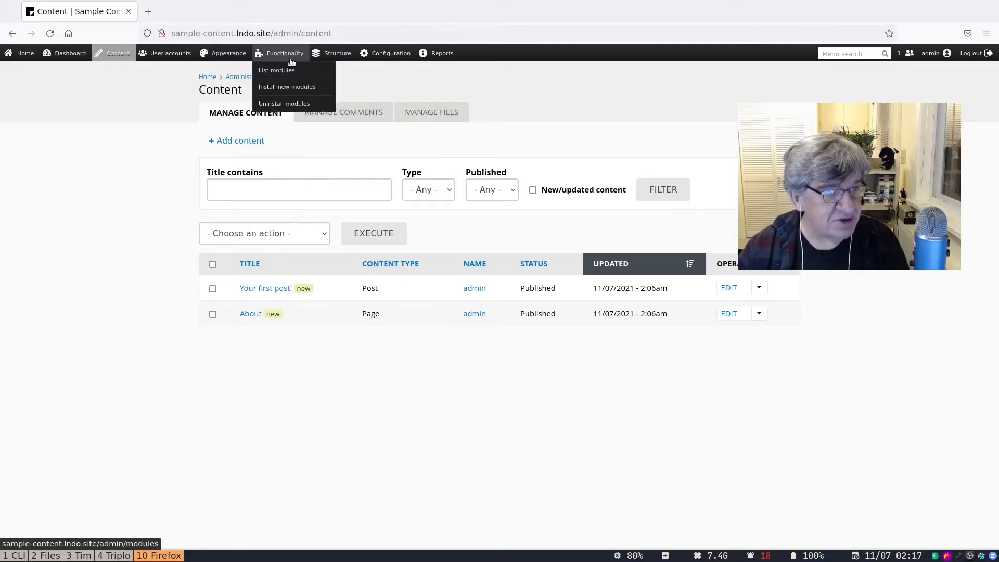
pyautogui.click(286, 73)
pyautogui.click(250, 176)
pyautogui.write('sa')
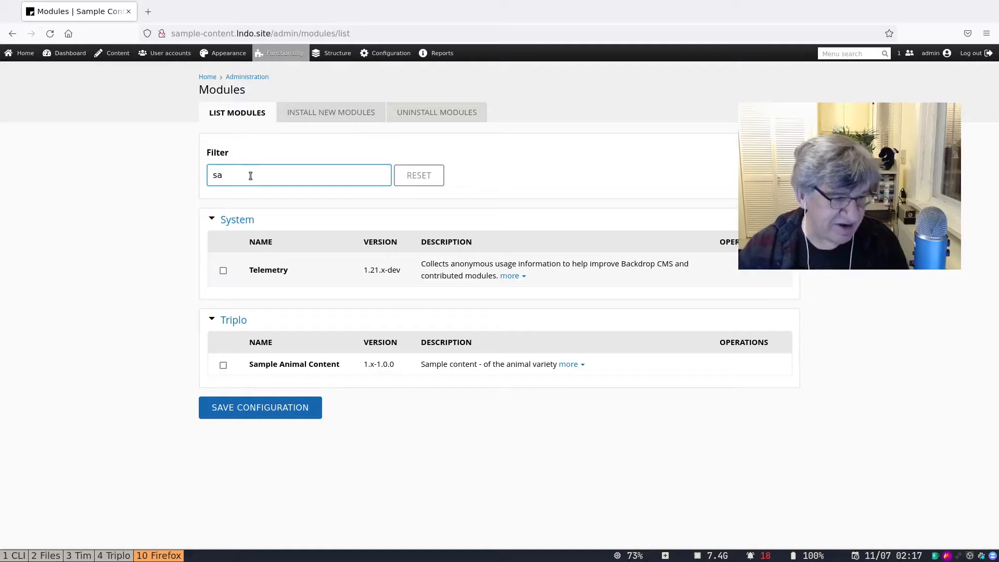
pyautogui.click(223, 365)
pyautogui.click(265, 407)
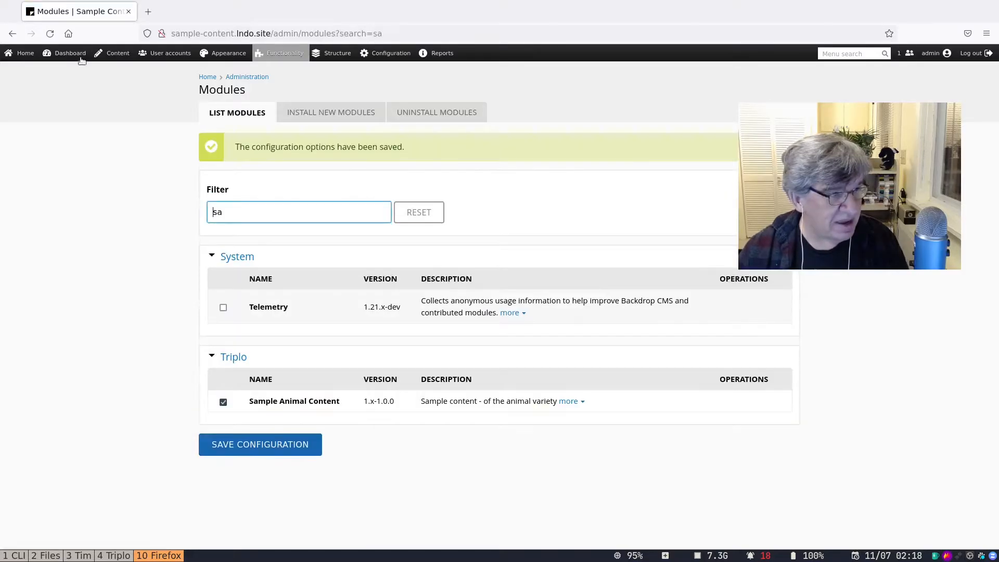
# Browse the front page's sample animals and read the Giraffe page.
pyautogui.click(23, 53)
pyautogui.scroll(-10, 575, 370)
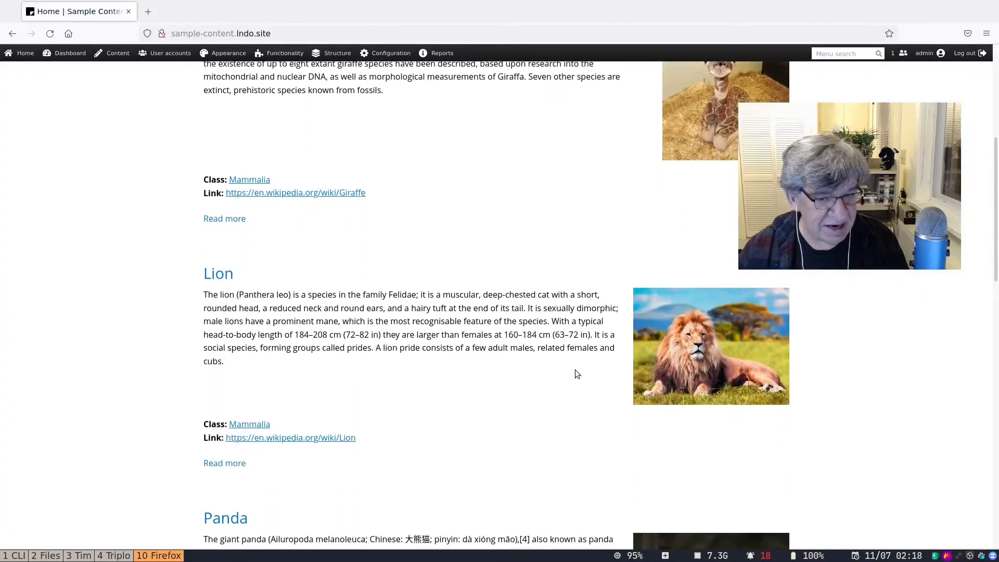
pyautogui.scroll(-8, 576, 373)
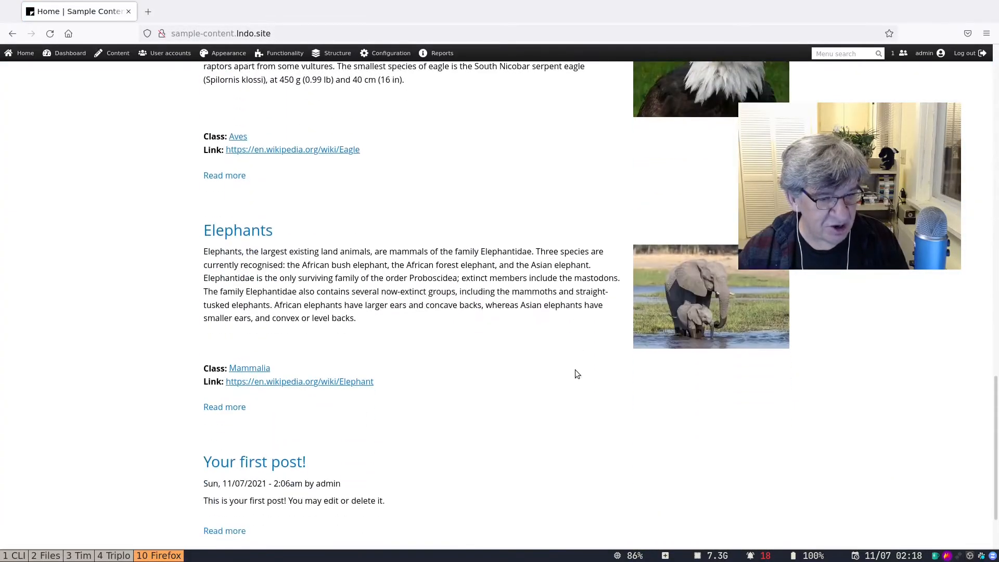
pyautogui.scroll(8, 576, 373)
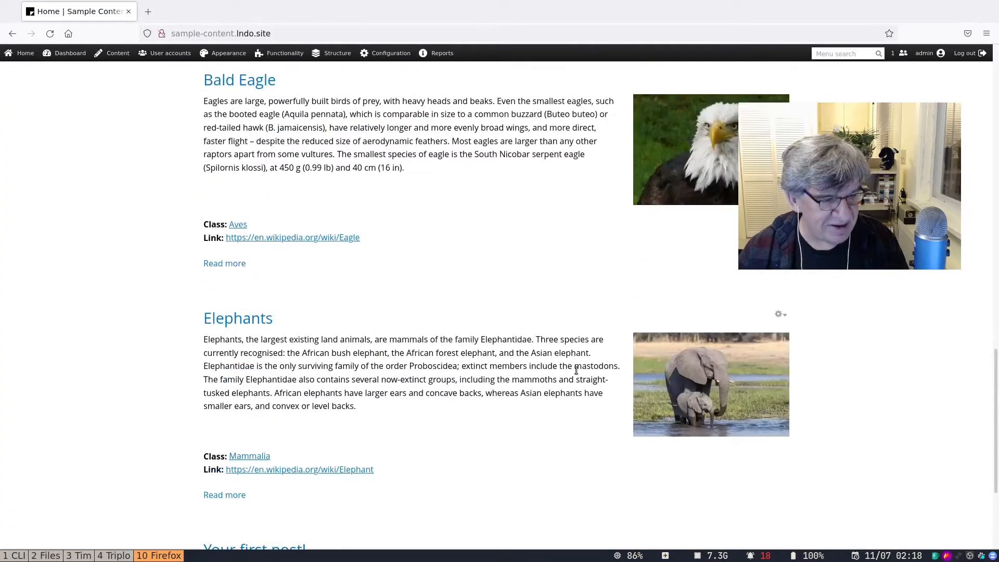
pyautogui.scroll(3, 576, 374)
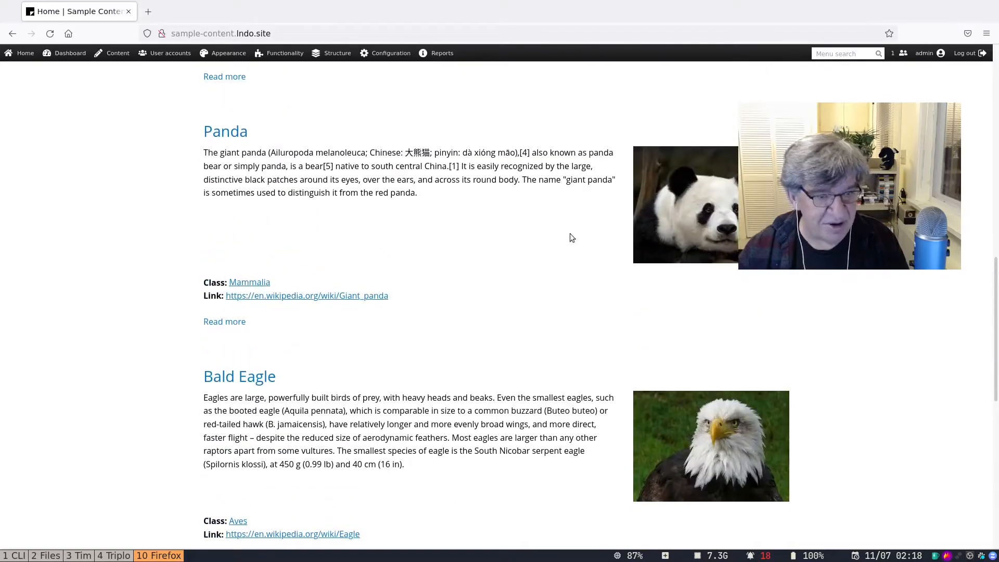
pyautogui.scroll(10, 569, 237)
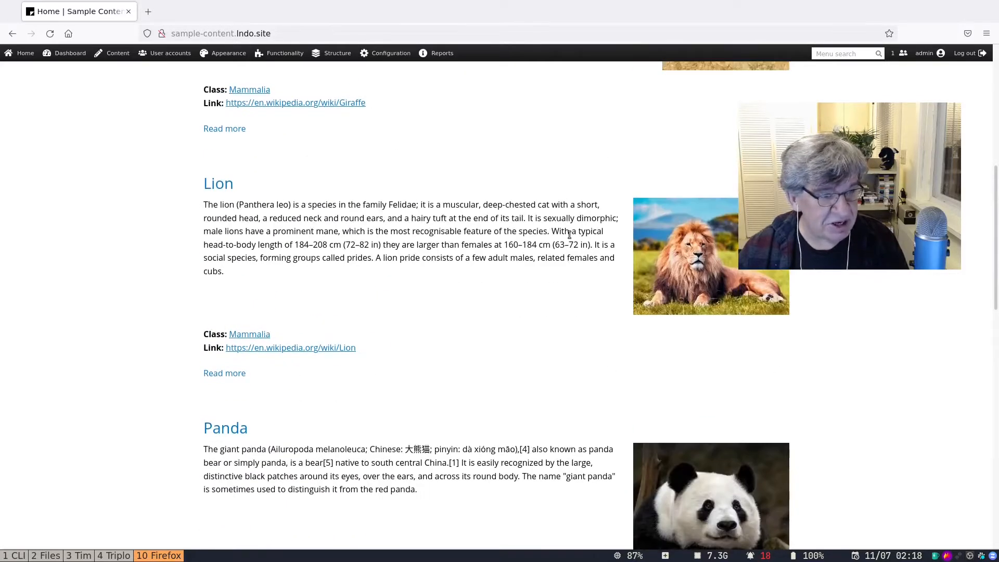
pyautogui.scroll(10, 357, 276)
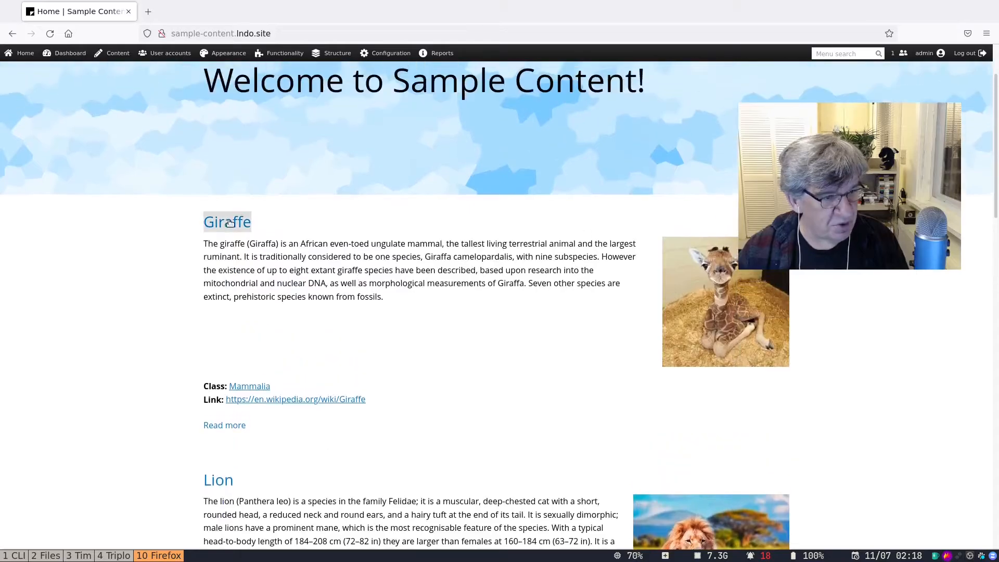
pyautogui.click(229, 284)
pyautogui.scroll(-8, 484, 330)
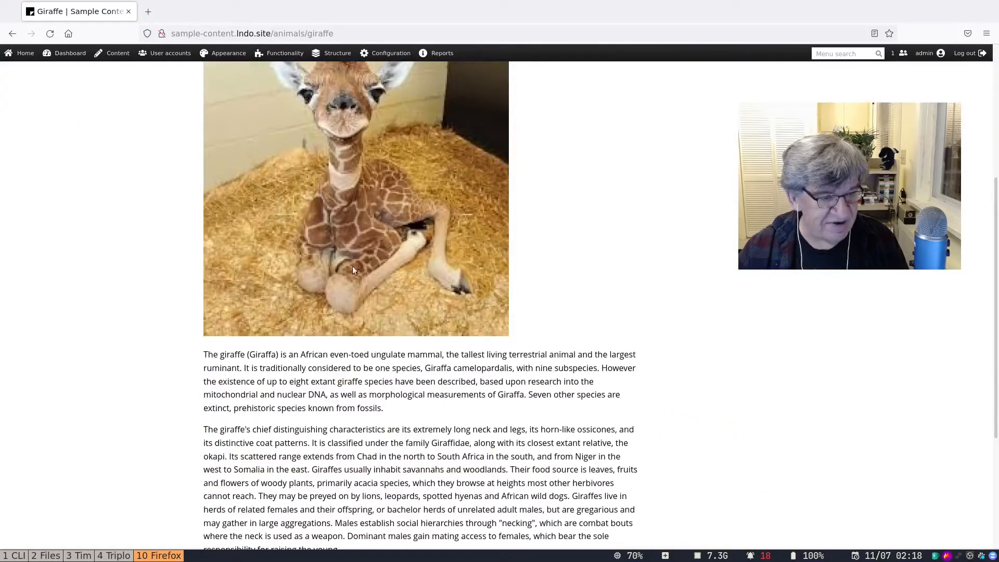
pyautogui.scroll(4, 313, 254)
pyautogui.scroll(-8, 359, 301)
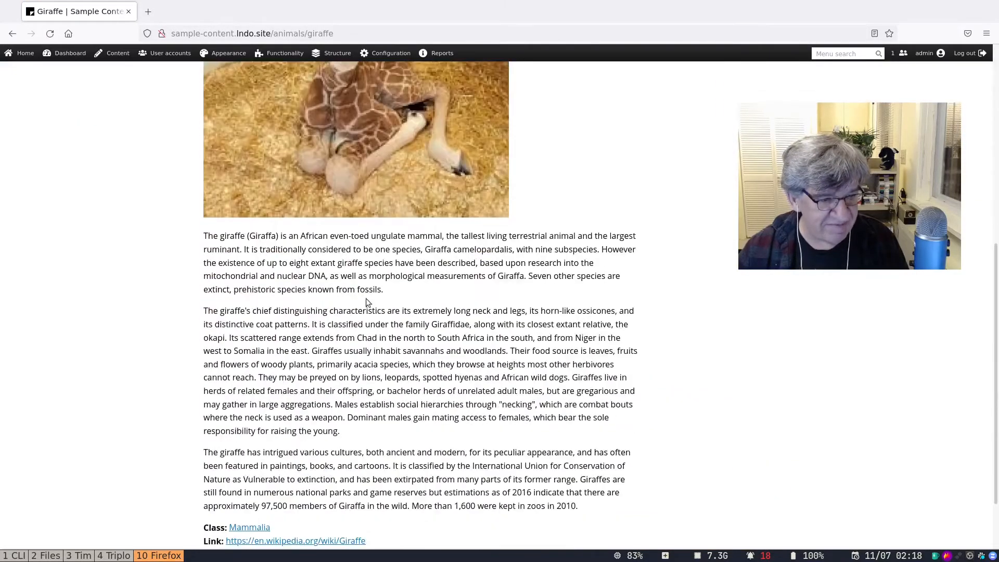
pyautogui.scroll(-3, 338, 365)
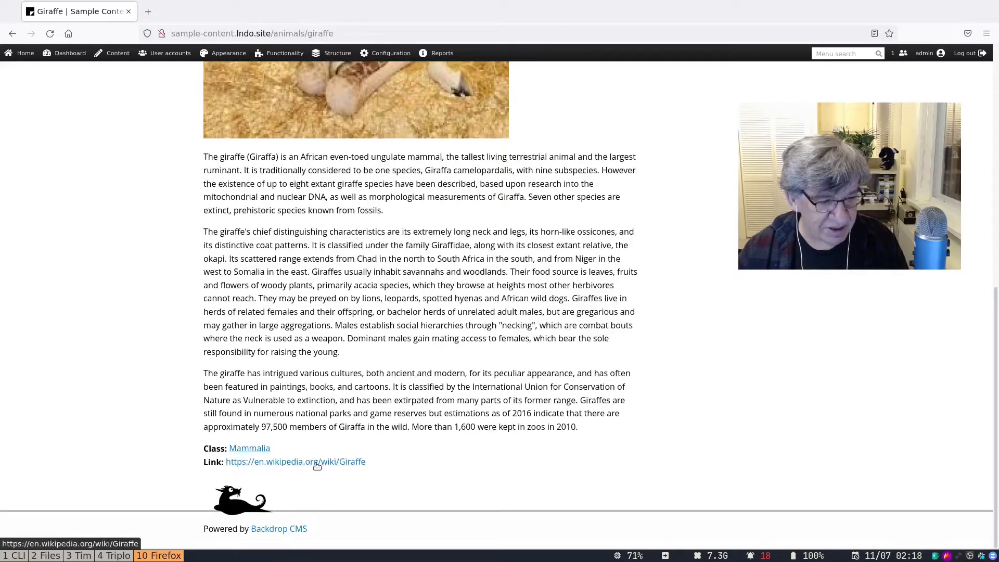
pyautogui.scroll(10, 442, 300)
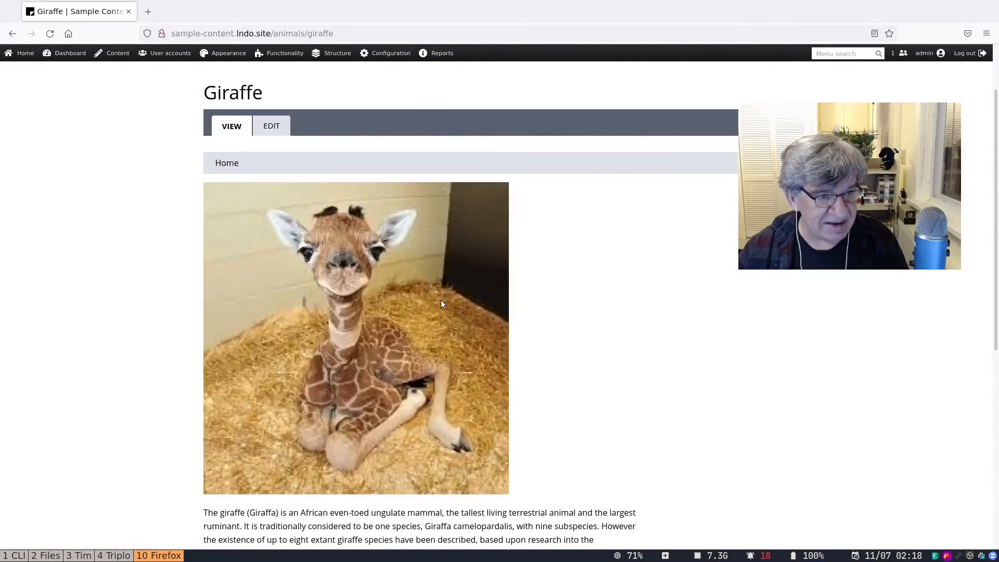
# Return home and read the Elephants article.
pyautogui.click(229, 117)
pyautogui.scroll(-1, 427, 348)
pyautogui.scroll(-12, 426, 347)
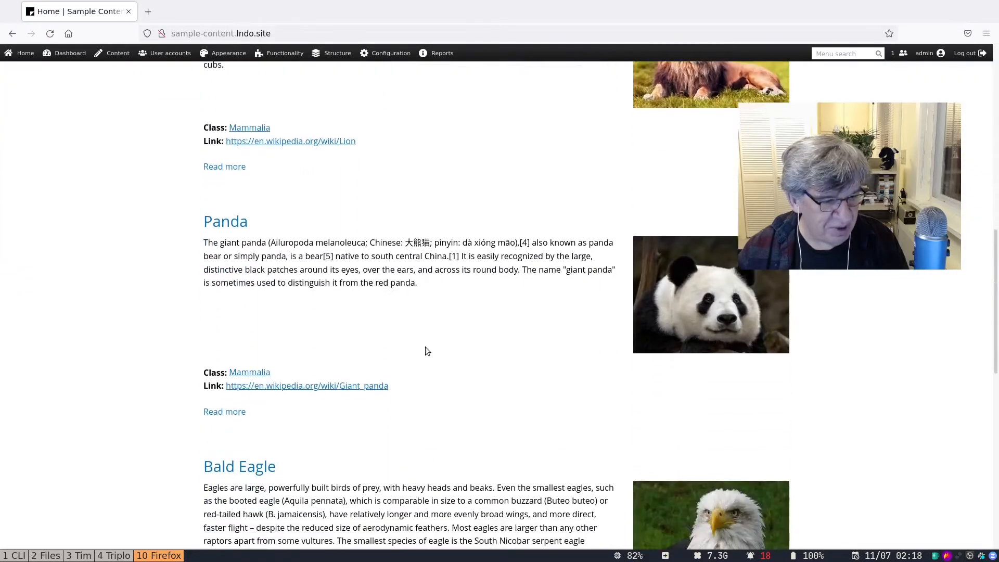
pyautogui.scroll(-7, 426, 350)
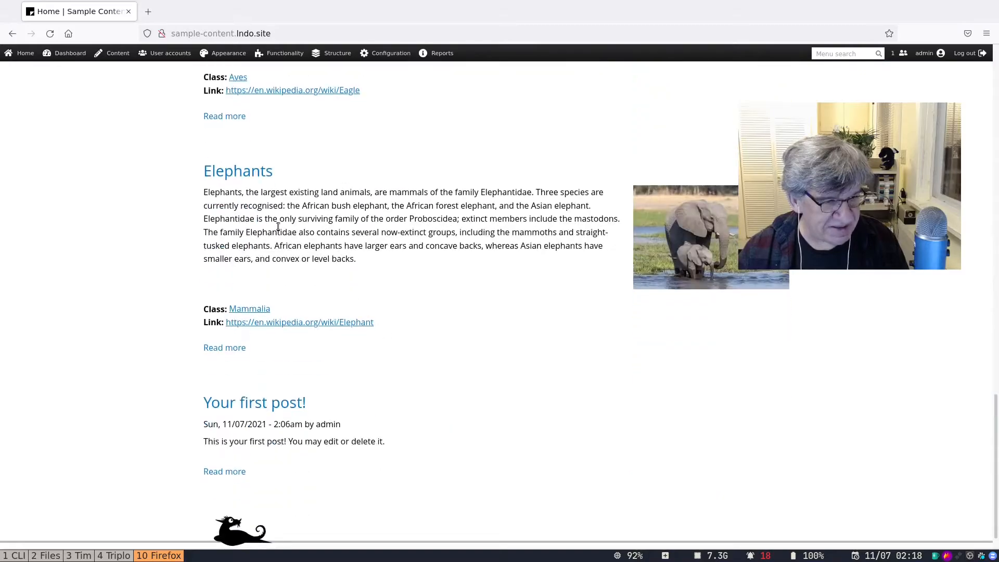
pyautogui.click(256, 181)
pyautogui.scroll(-10, 368, 272)
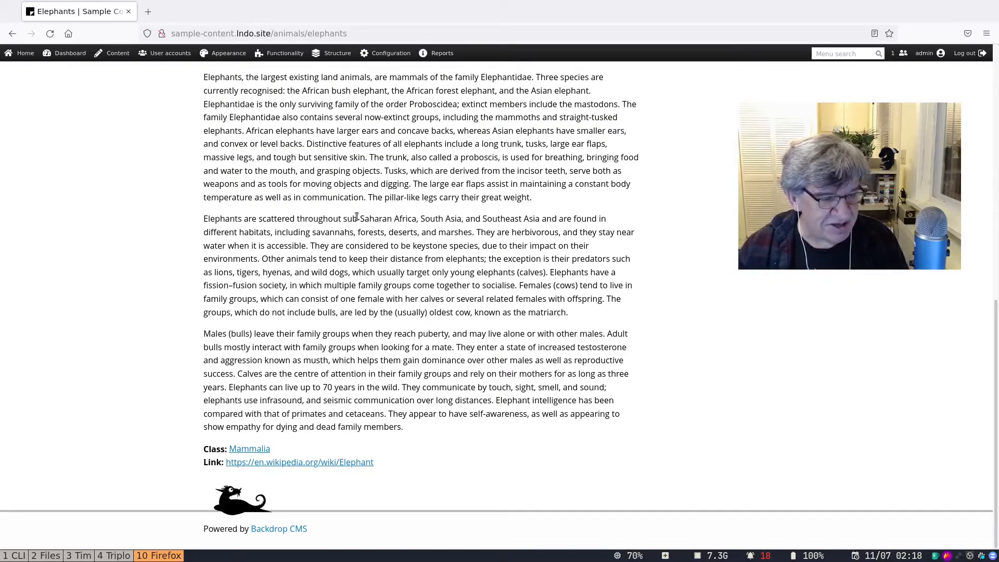
pyautogui.scroll(8, 379, 242)
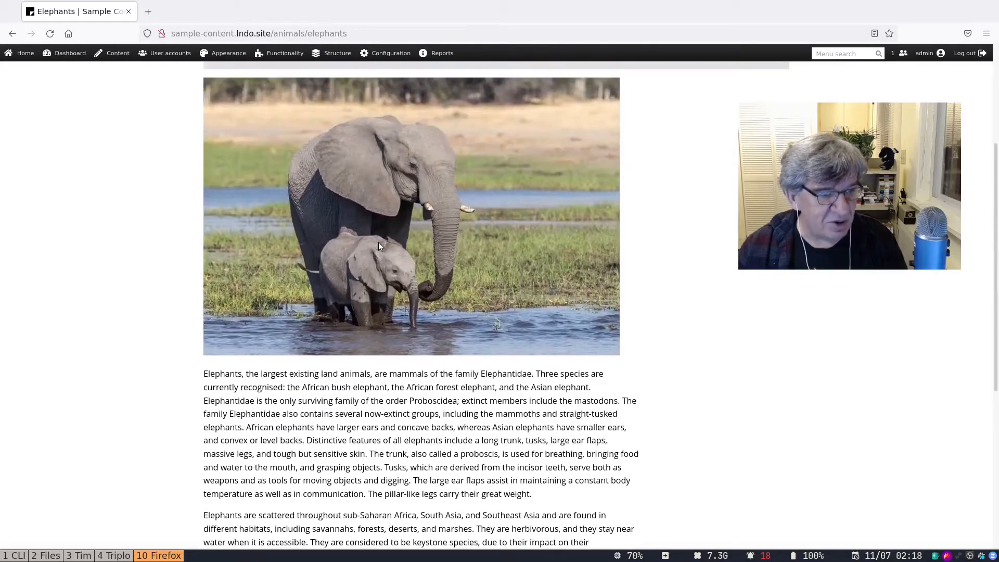
pyautogui.scroll(-2, 417, 274)
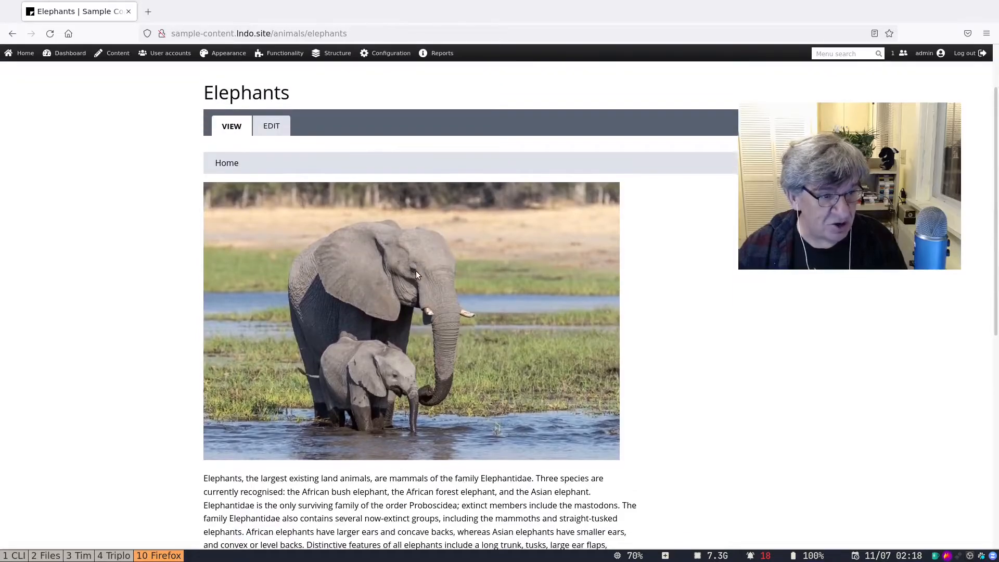
pyautogui.scroll(-7, 416, 275)
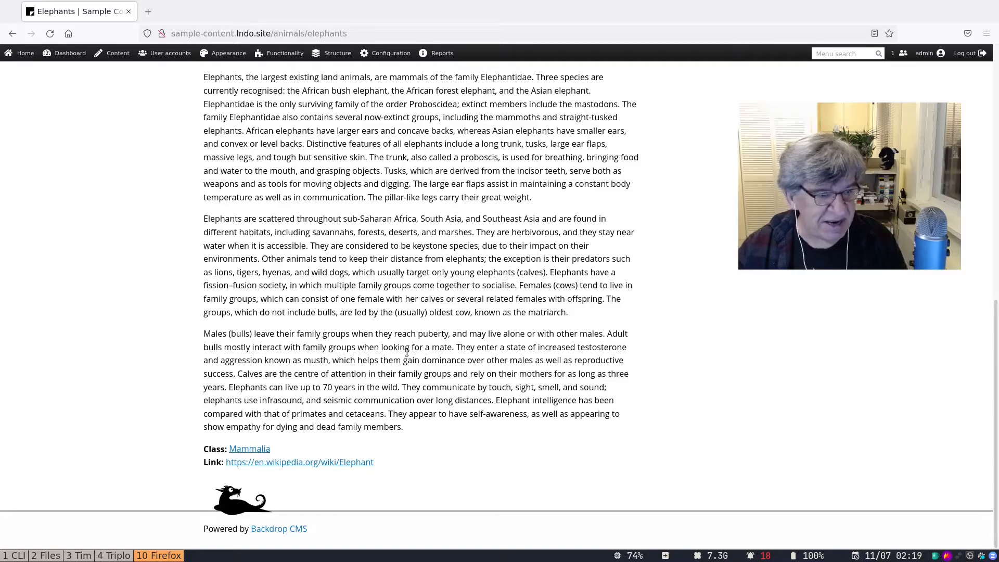
pyautogui.scroll(10, 407, 353)
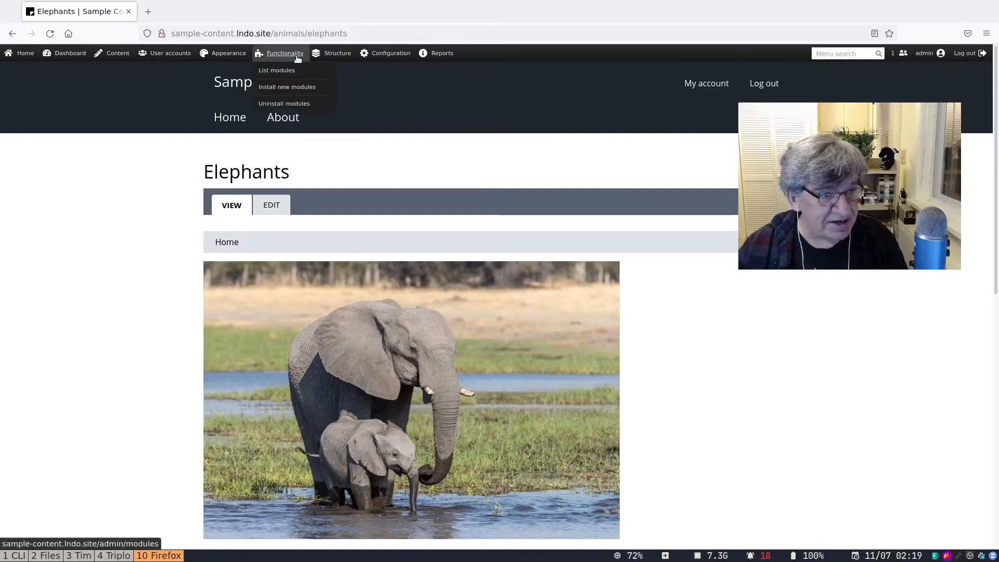
# Enable FAQ Recipe and Testimonial Recipe with Views Bootstrap, then view the front page.
pyautogui.click(279, 71)
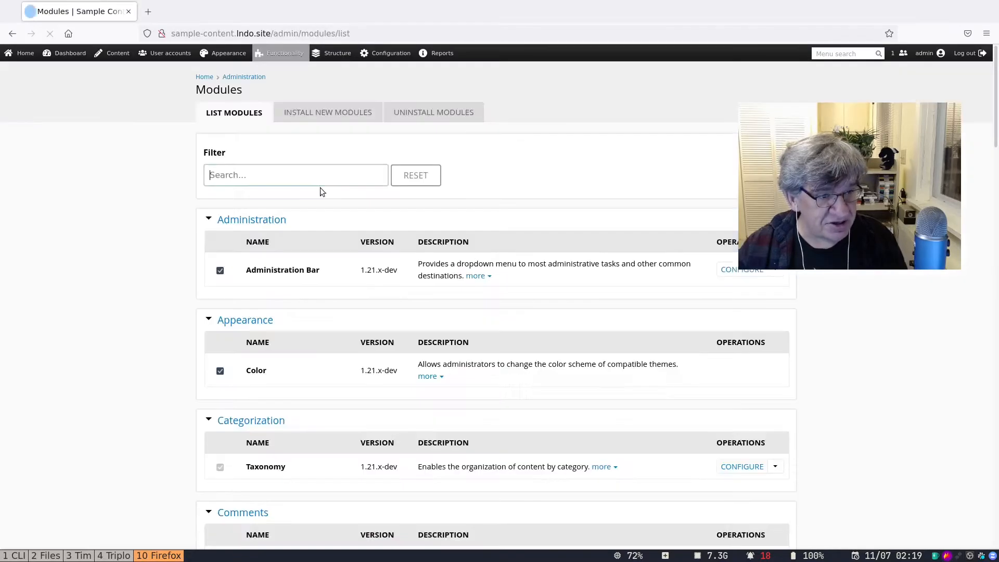
pyautogui.write('recipe')
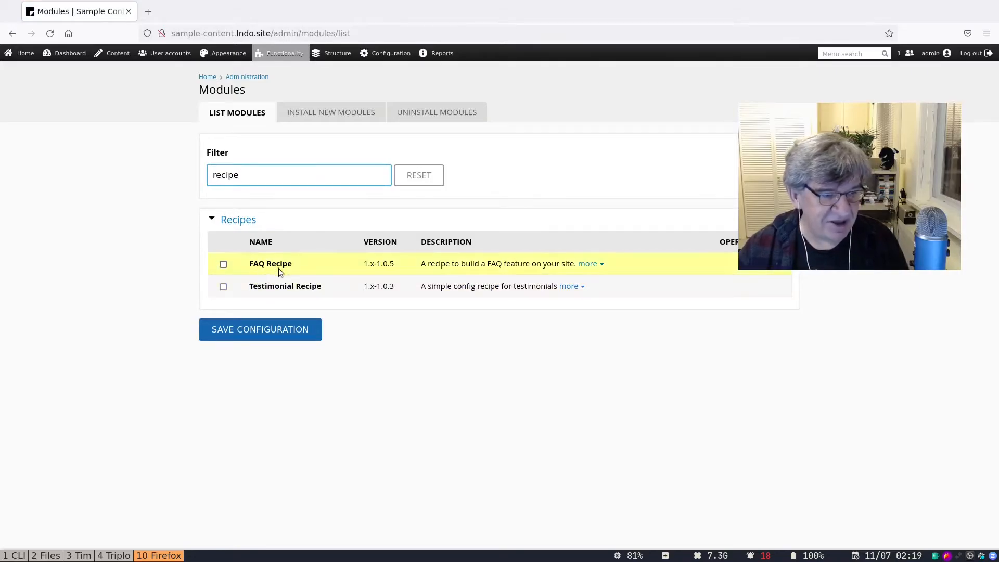
pyautogui.click(223, 264)
pyautogui.click(223, 287)
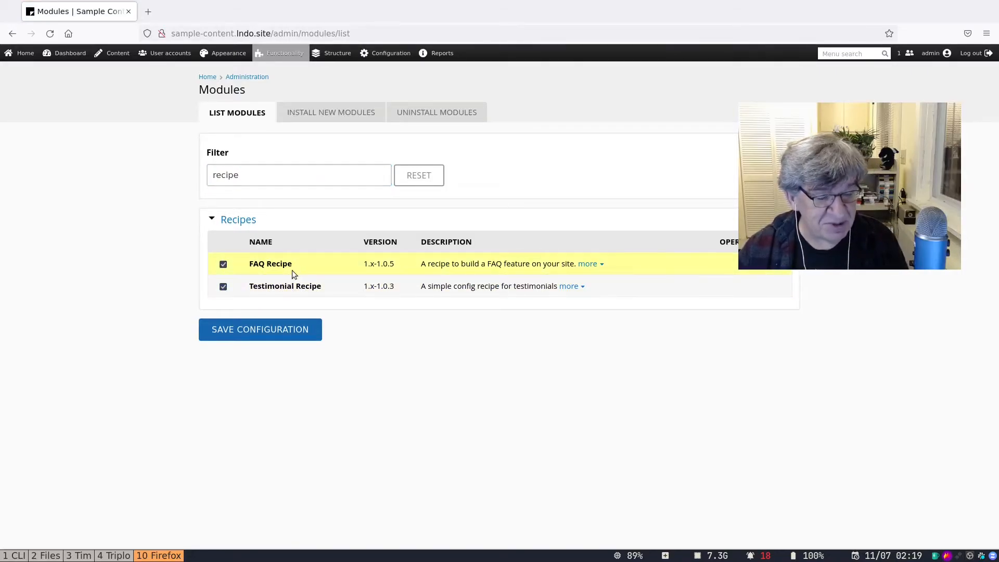
pyautogui.click(260, 328)
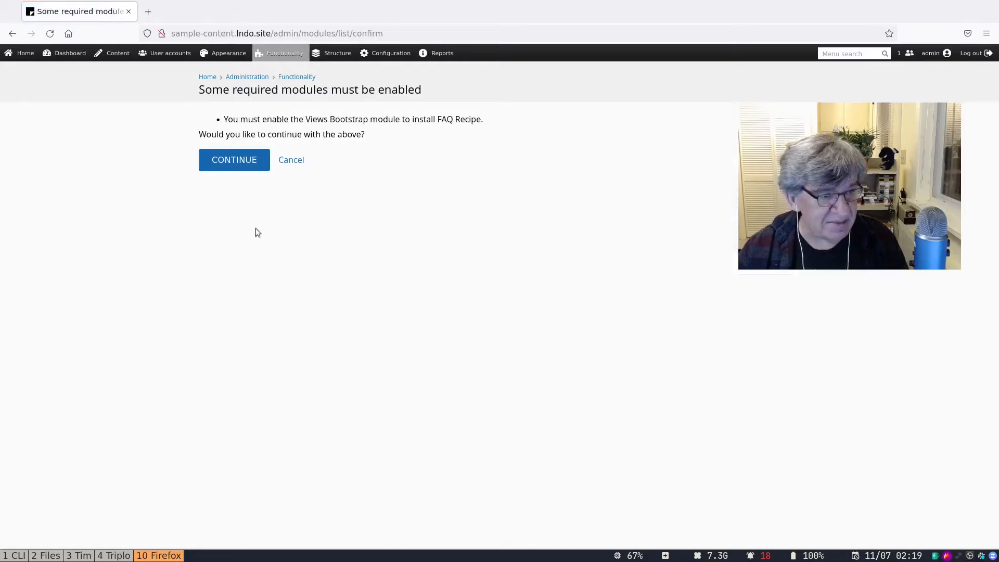
pyautogui.click(234, 159)
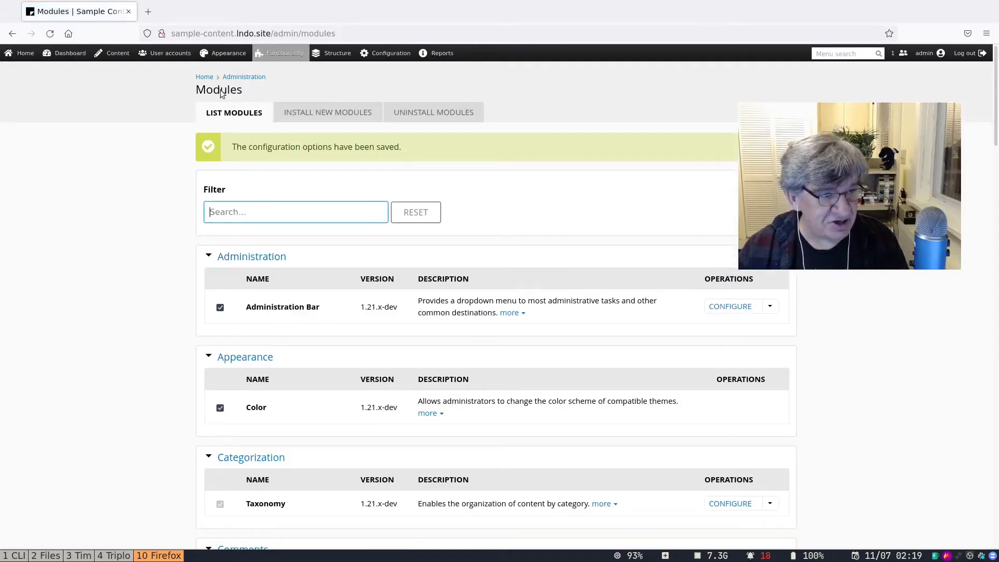
pyautogui.click(204, 77)
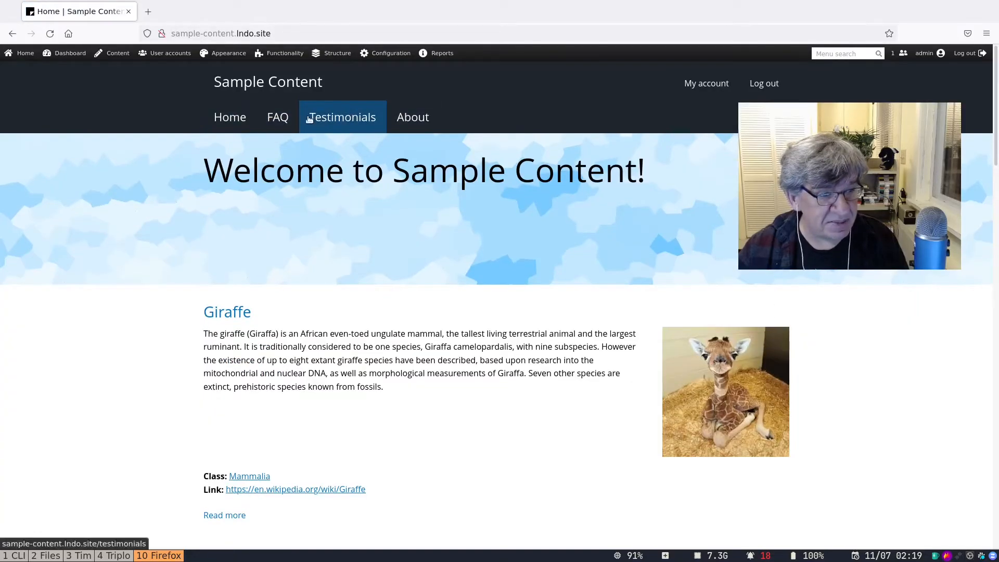
pyautogui.click(280, 128)
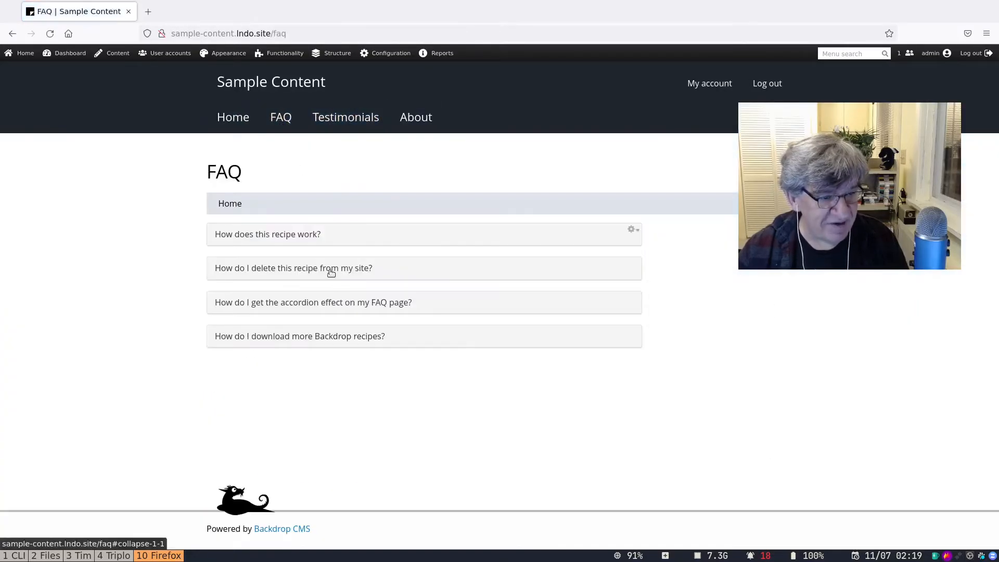
pyautogui.click(331, 271)
pyautogui.click(330, 271)
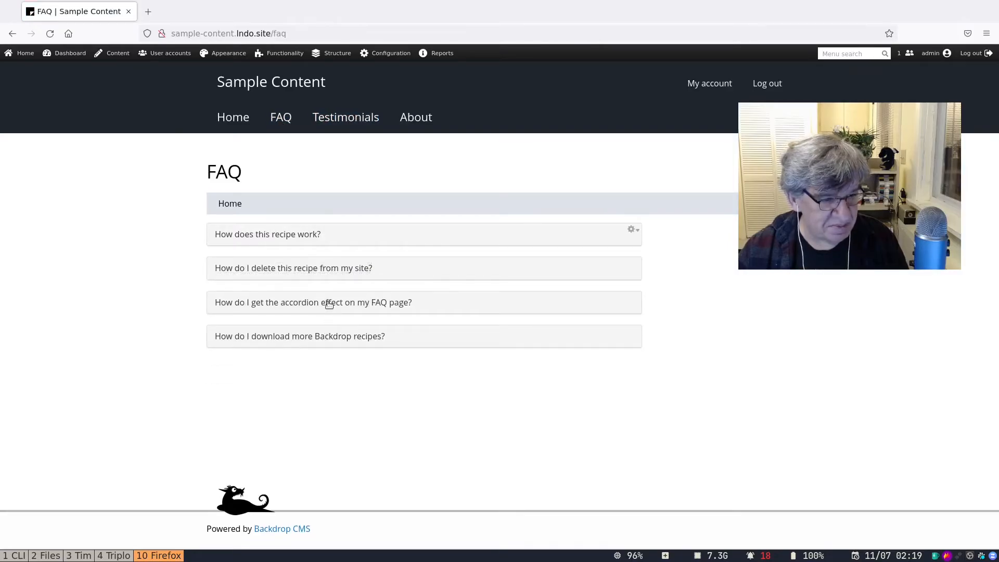
pyautogui.click(330, 305)
pyautogui.click(329, 302)
pyautogui.click(327, 335)
pyautogui.click(325, 333)
pyautogui.click(305, 237)
pyautogui.click(306, 237)
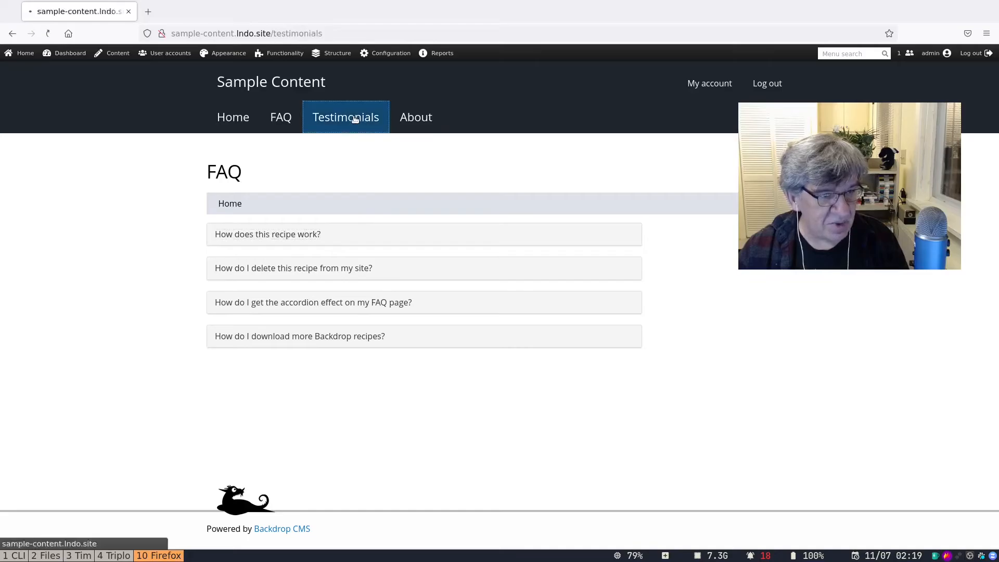
pyautogui.click(353, 116)
pyautogui.scroll(-1, 468, 317)
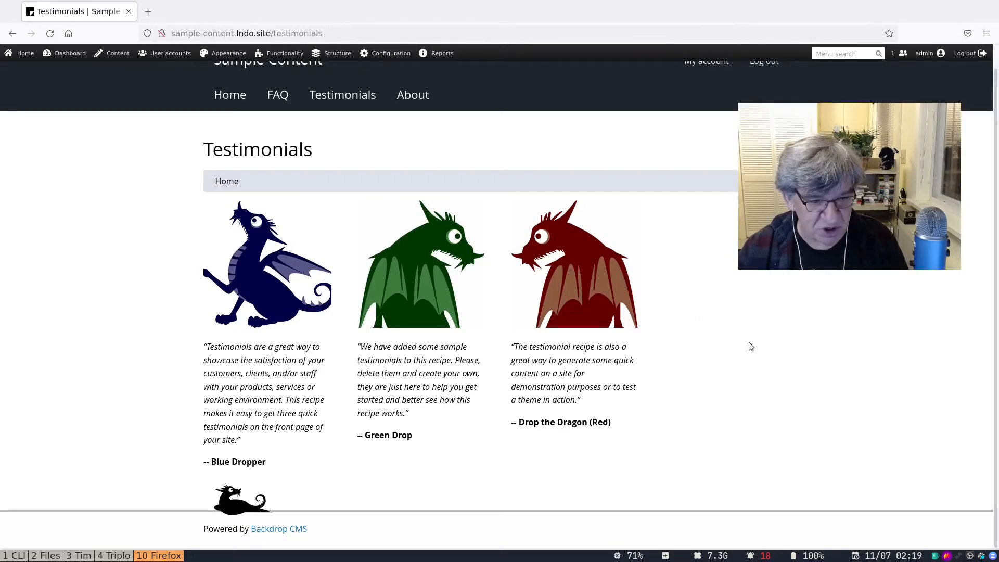
pyautogui.click(231, 101)
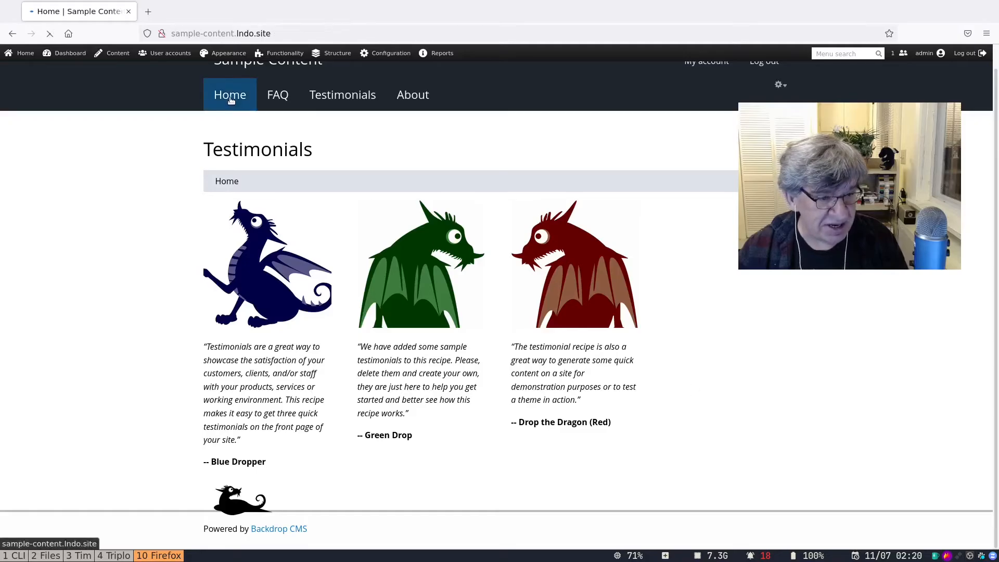
pyautogui.scroll(-15, 554, 329)
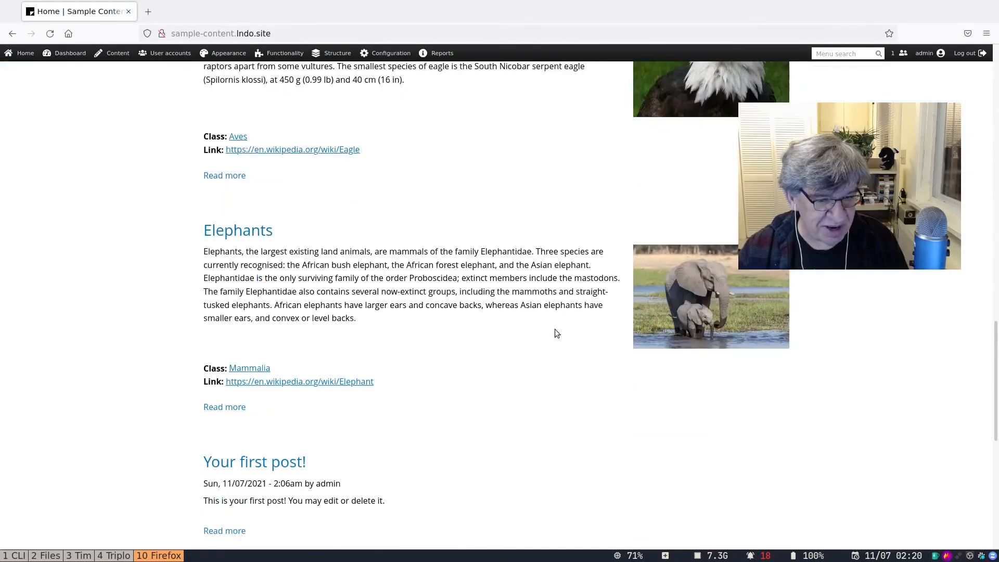
pyautogui.scroll(-10, 555, 334)
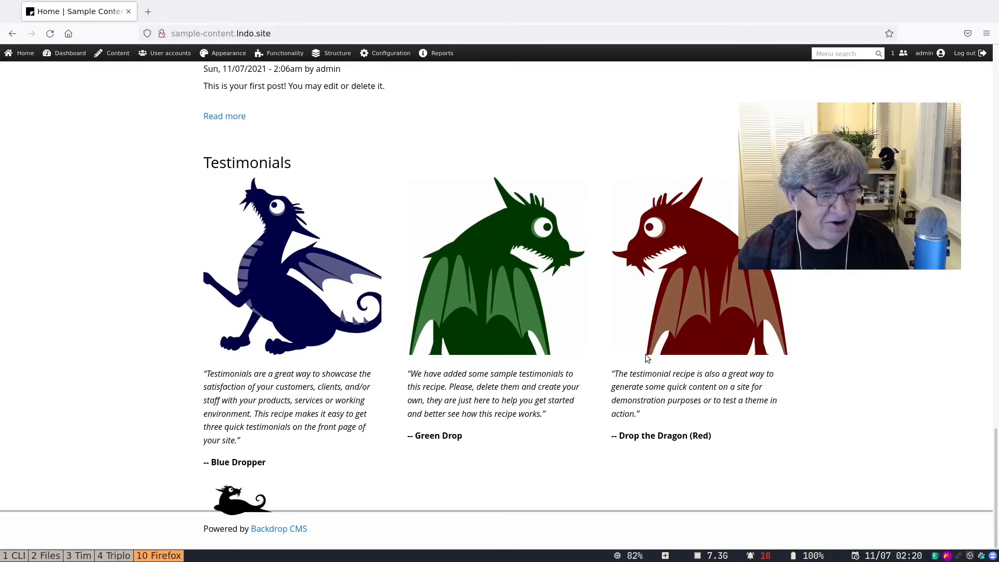
pyautogui.scroll(20, 647, 358)
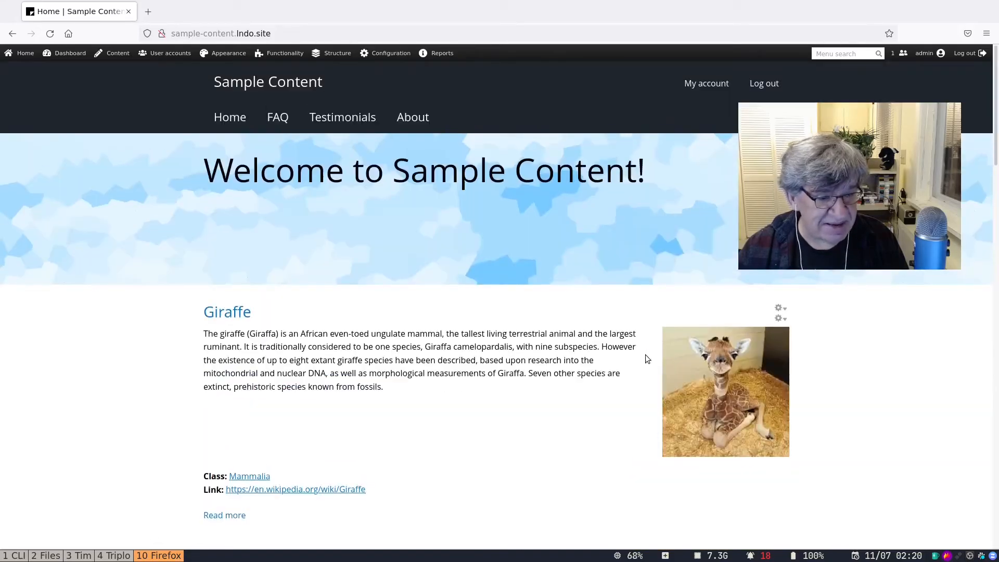
pyautogui.scroll(-20, 646, 355)
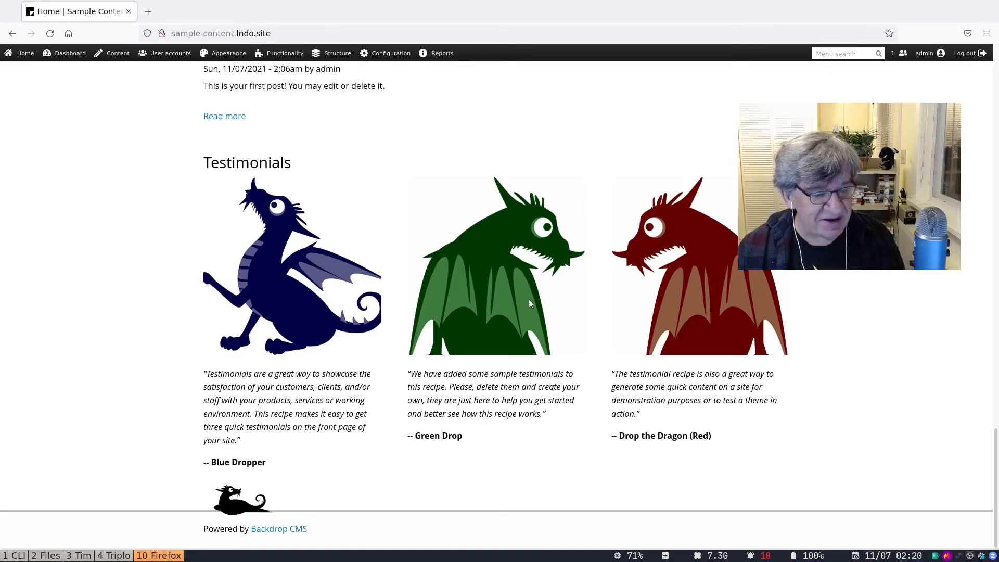
pyautogui.scroll(15, 528, 304)
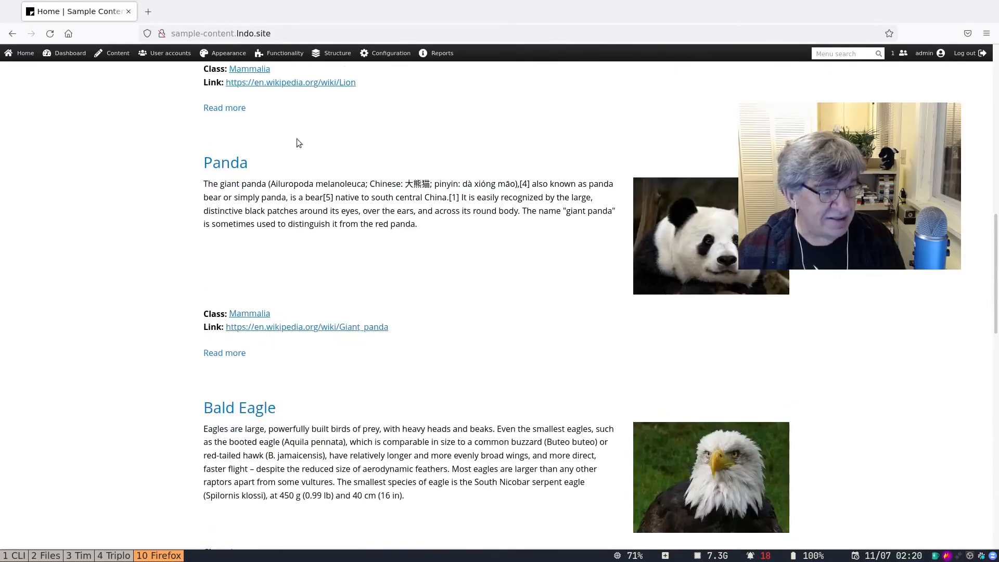
# Bulk-delete all 16 animal, FAQ and testimonial items from the content list using the Delete content action.
pyautogui.click(107, 57)
pyautogui.click(210, 263)
pyautogui.click(281, 234)
pyautogui.click(273, 267)
pyautogui.click(363, 234)
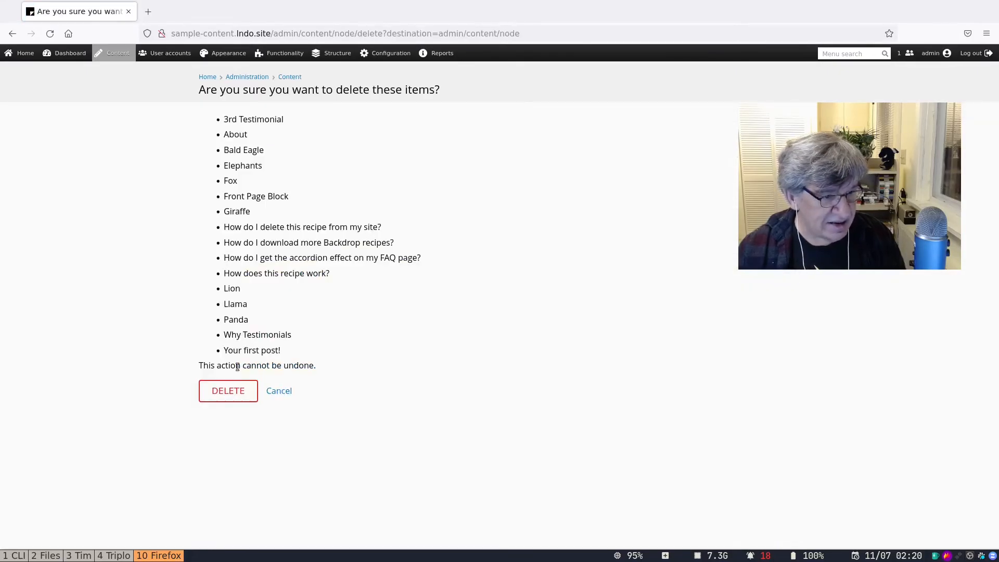
pyautogui.click(235, 392)
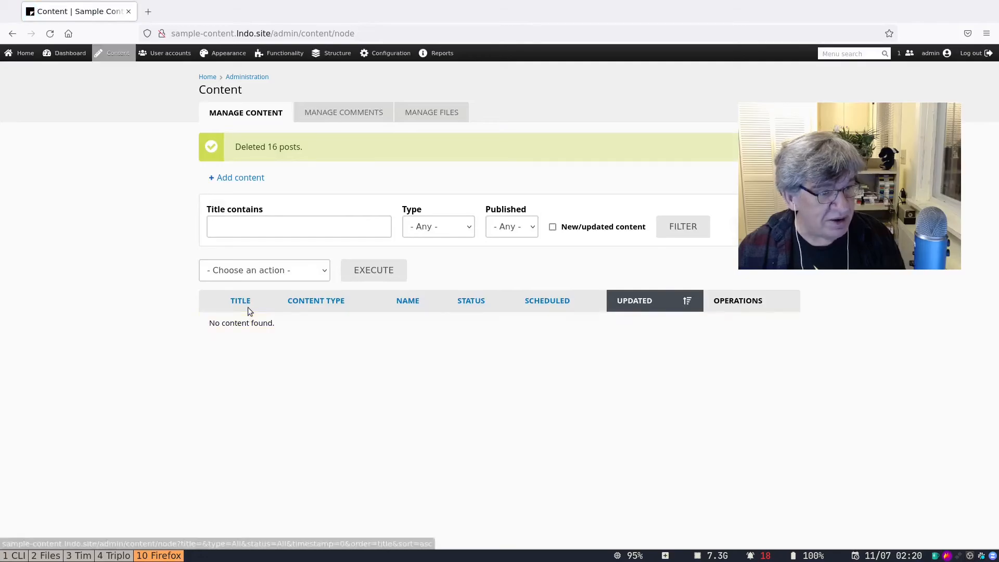
pyautogui.moveTo(333, 53)
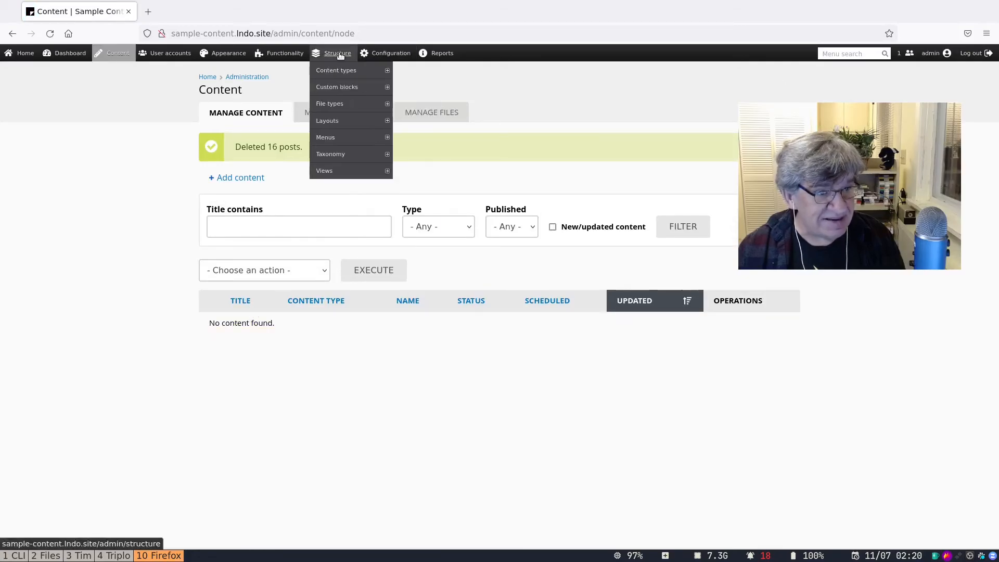
pyautogui.moveTo(343, 70)
pyautogui.moveTo(409, 136)
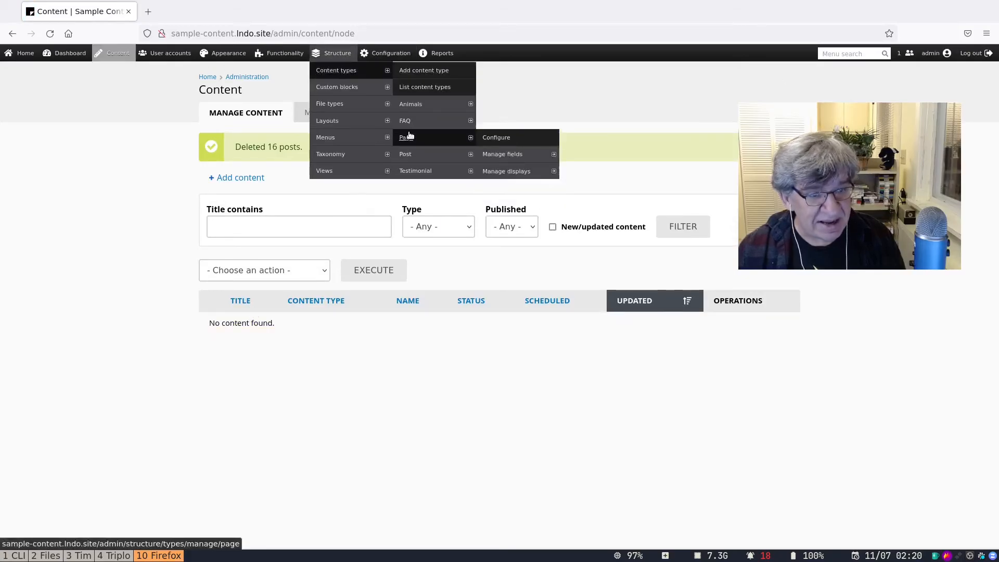
pyautogui.moveTo(411, 104)
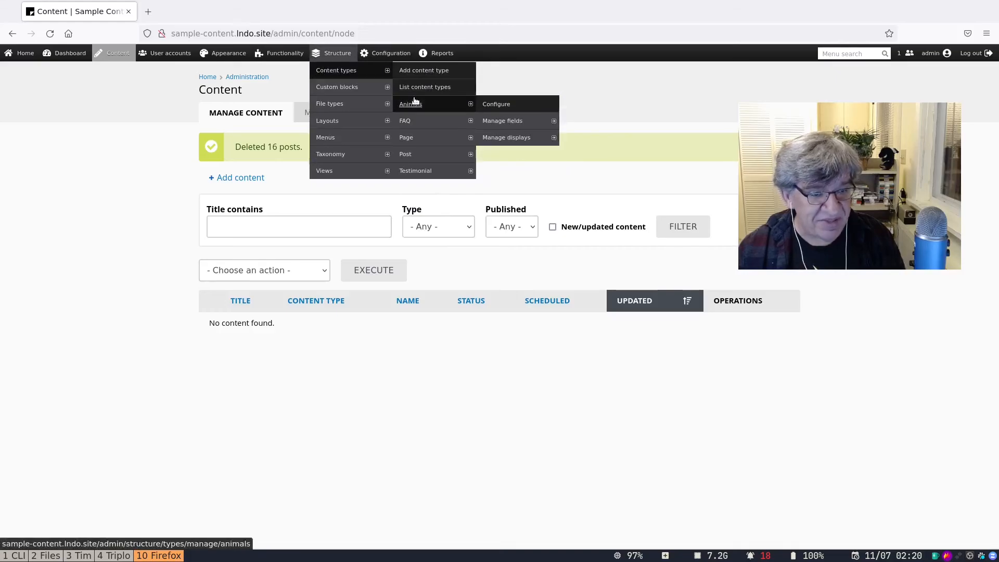